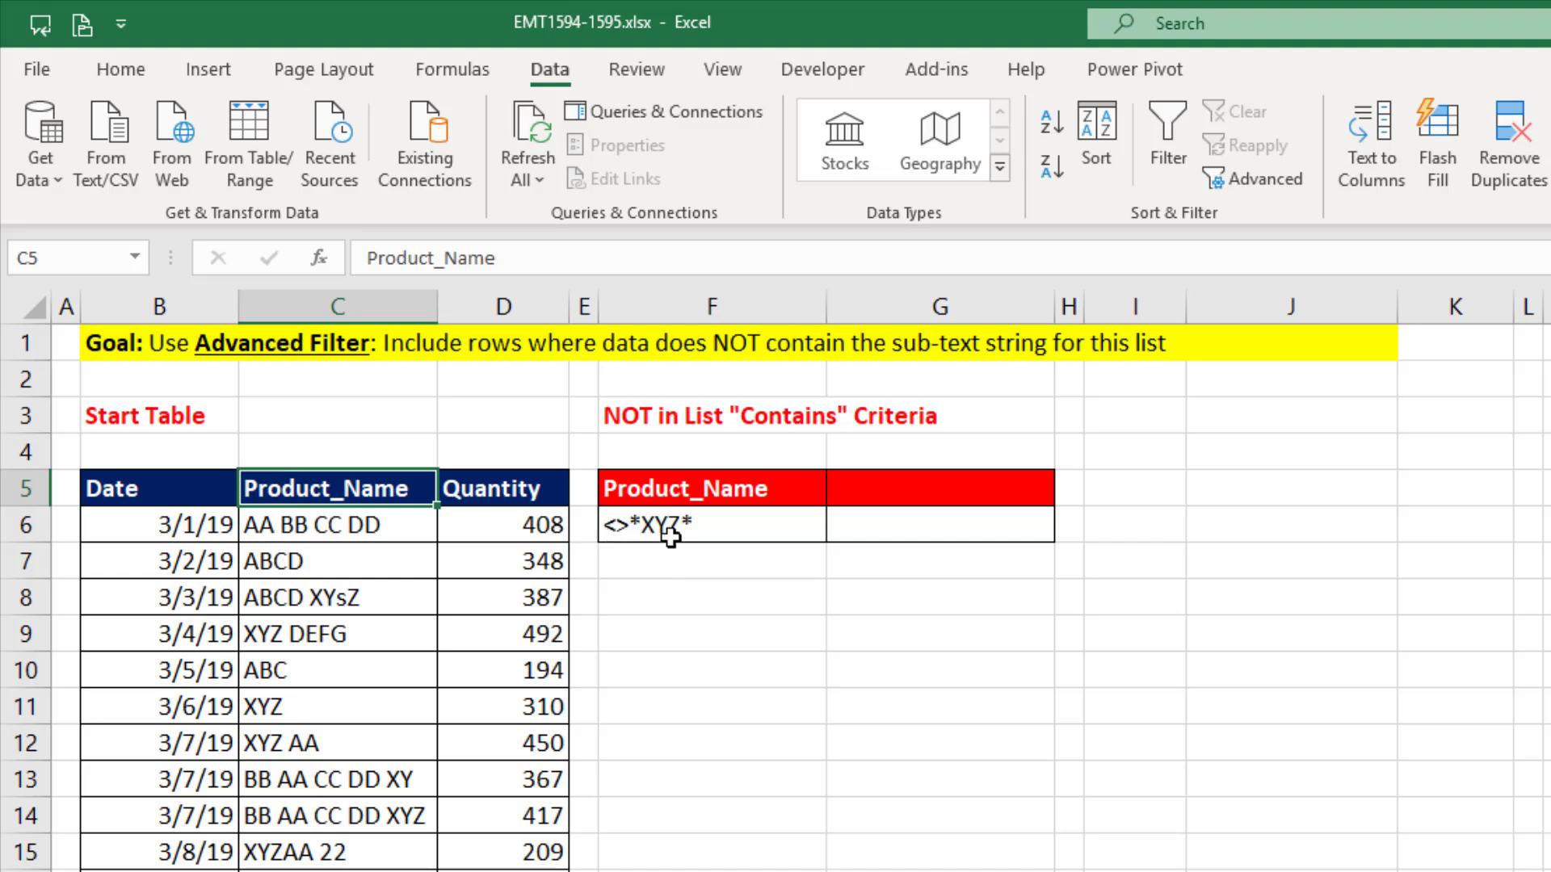
# Paste the Product_Name header as values into G5 and enter <>*AA* in G6
pyautogui.hotkey('ctrl', 'c')
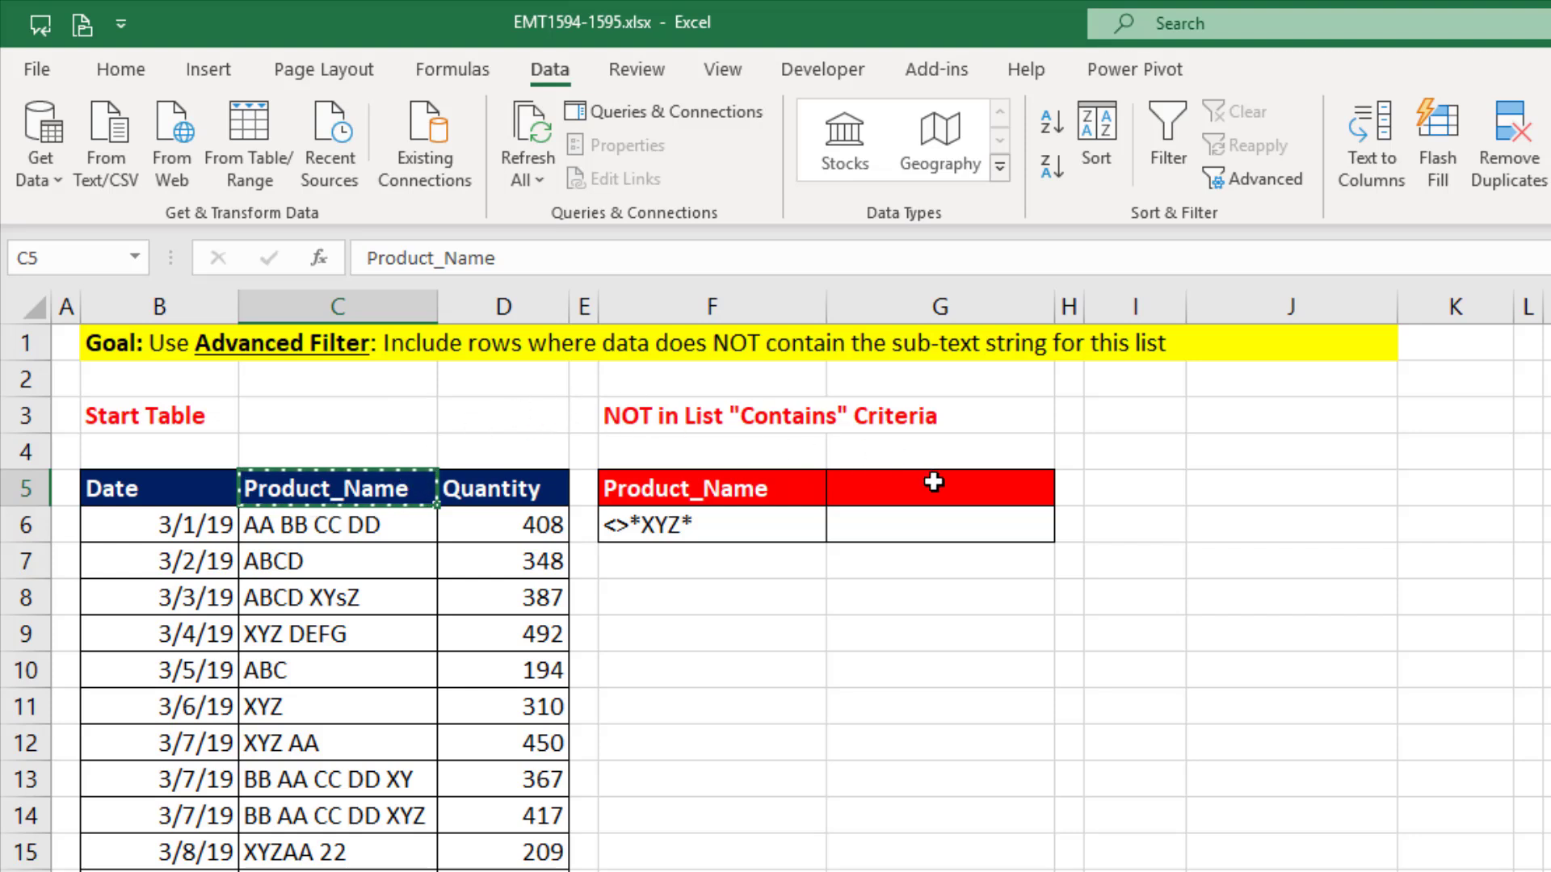
pyautogui.click(937, 486)
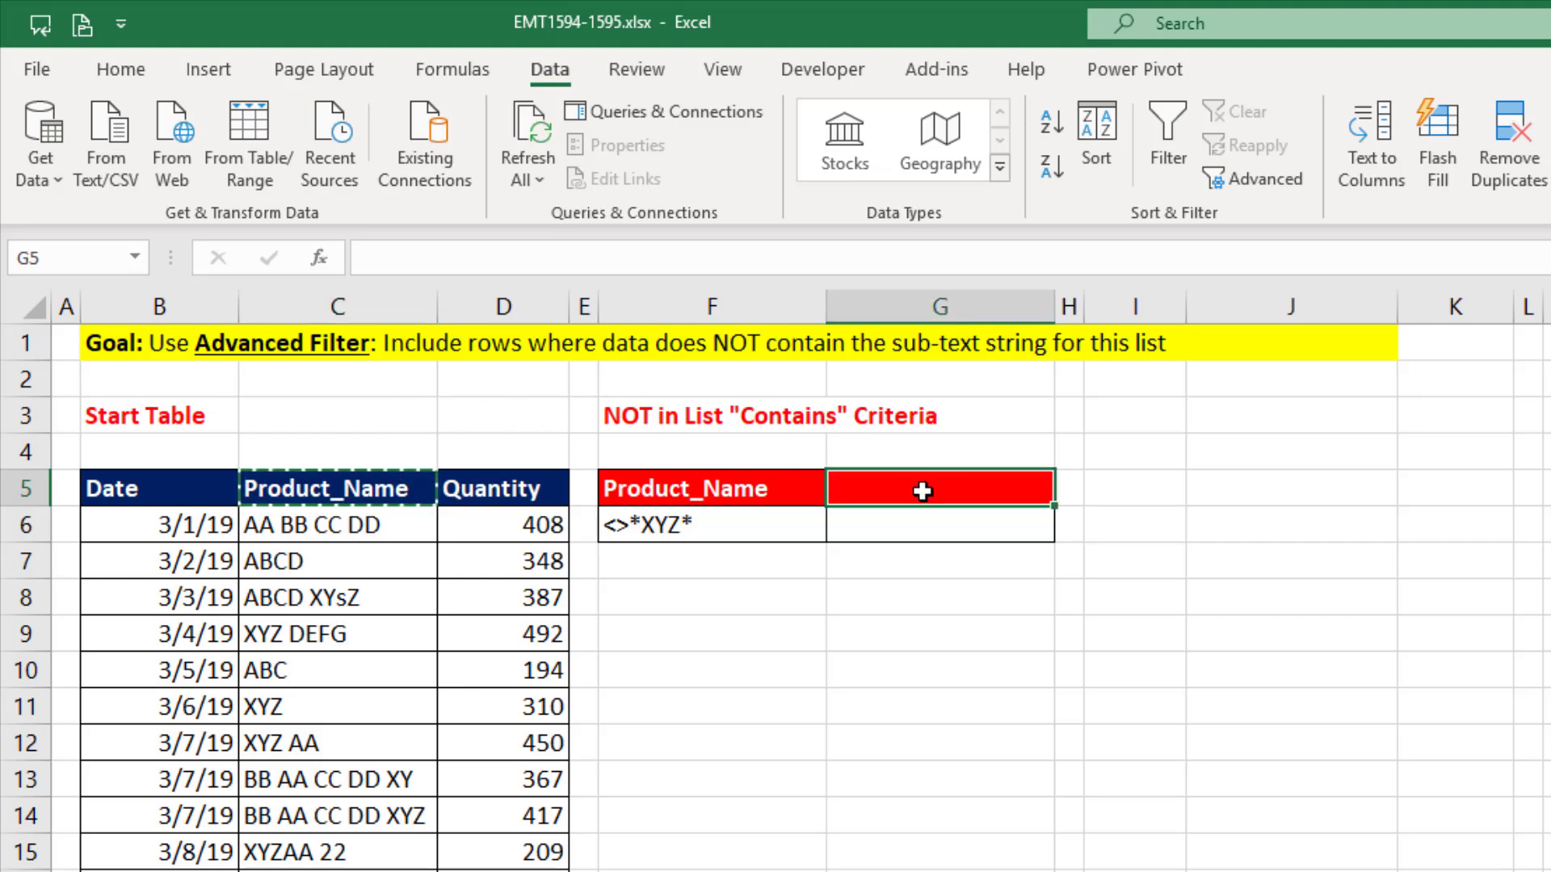
pyautogui.rightClick(889, 485)
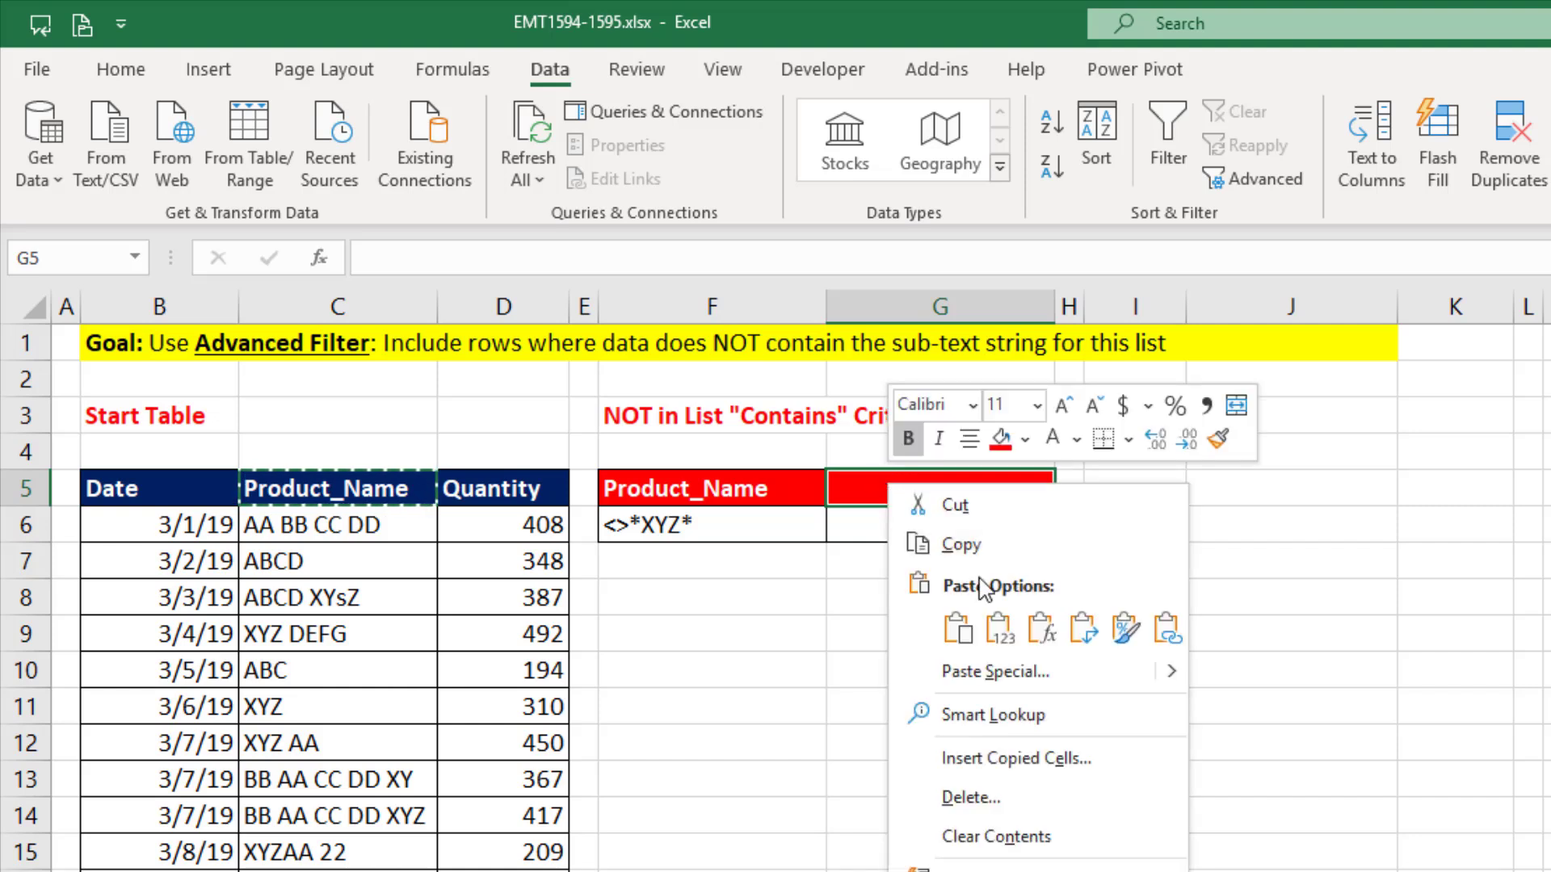
pyautogui.click(1009, 637)
pyautogui.click(865, 526)
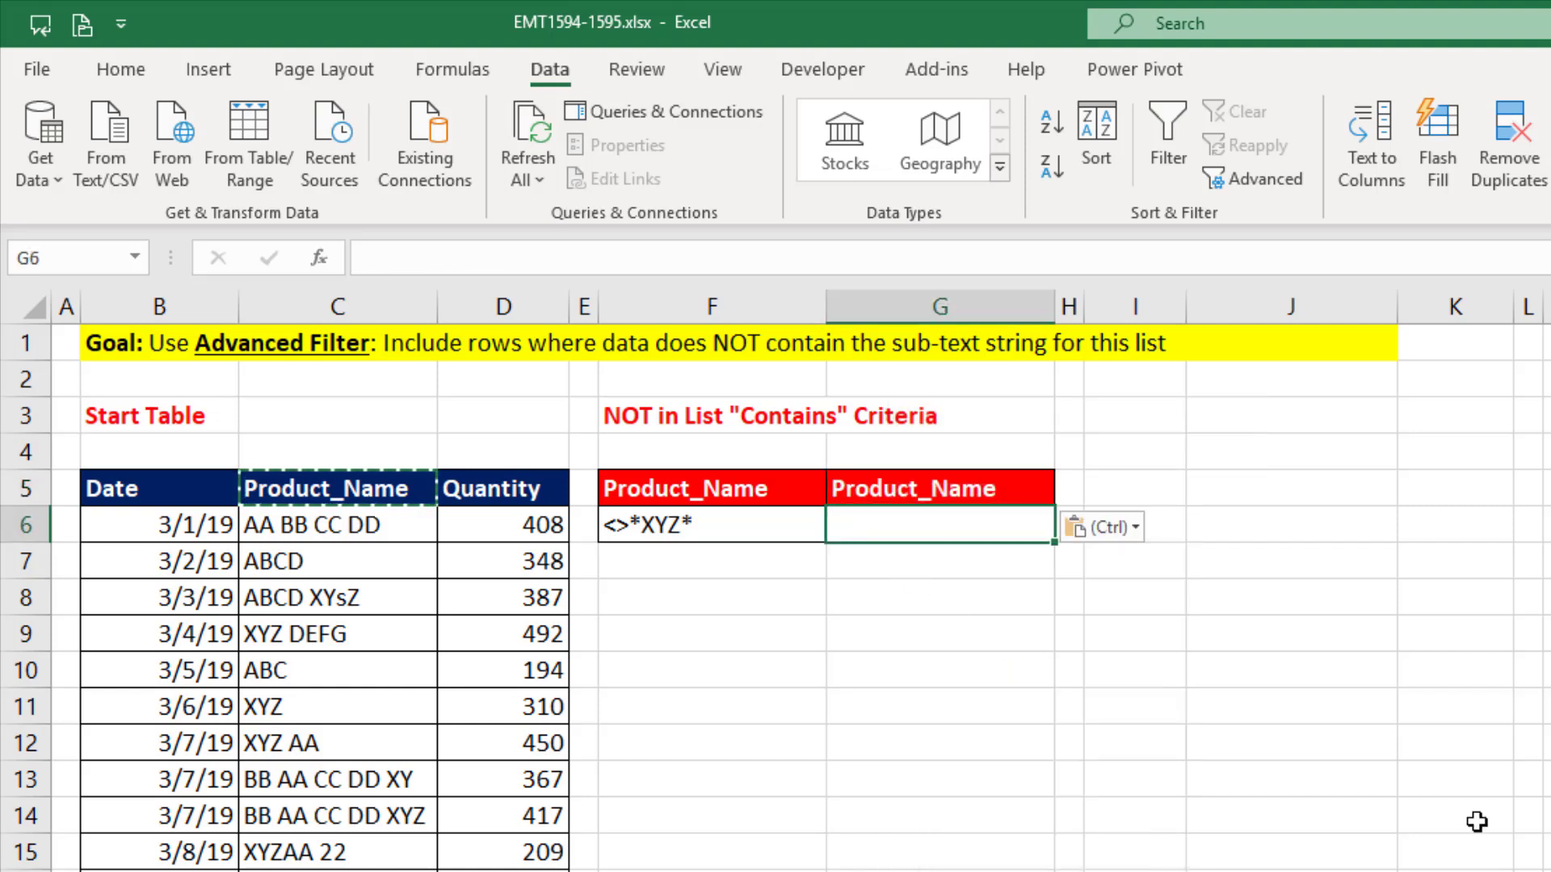
pyautogui.write('<')
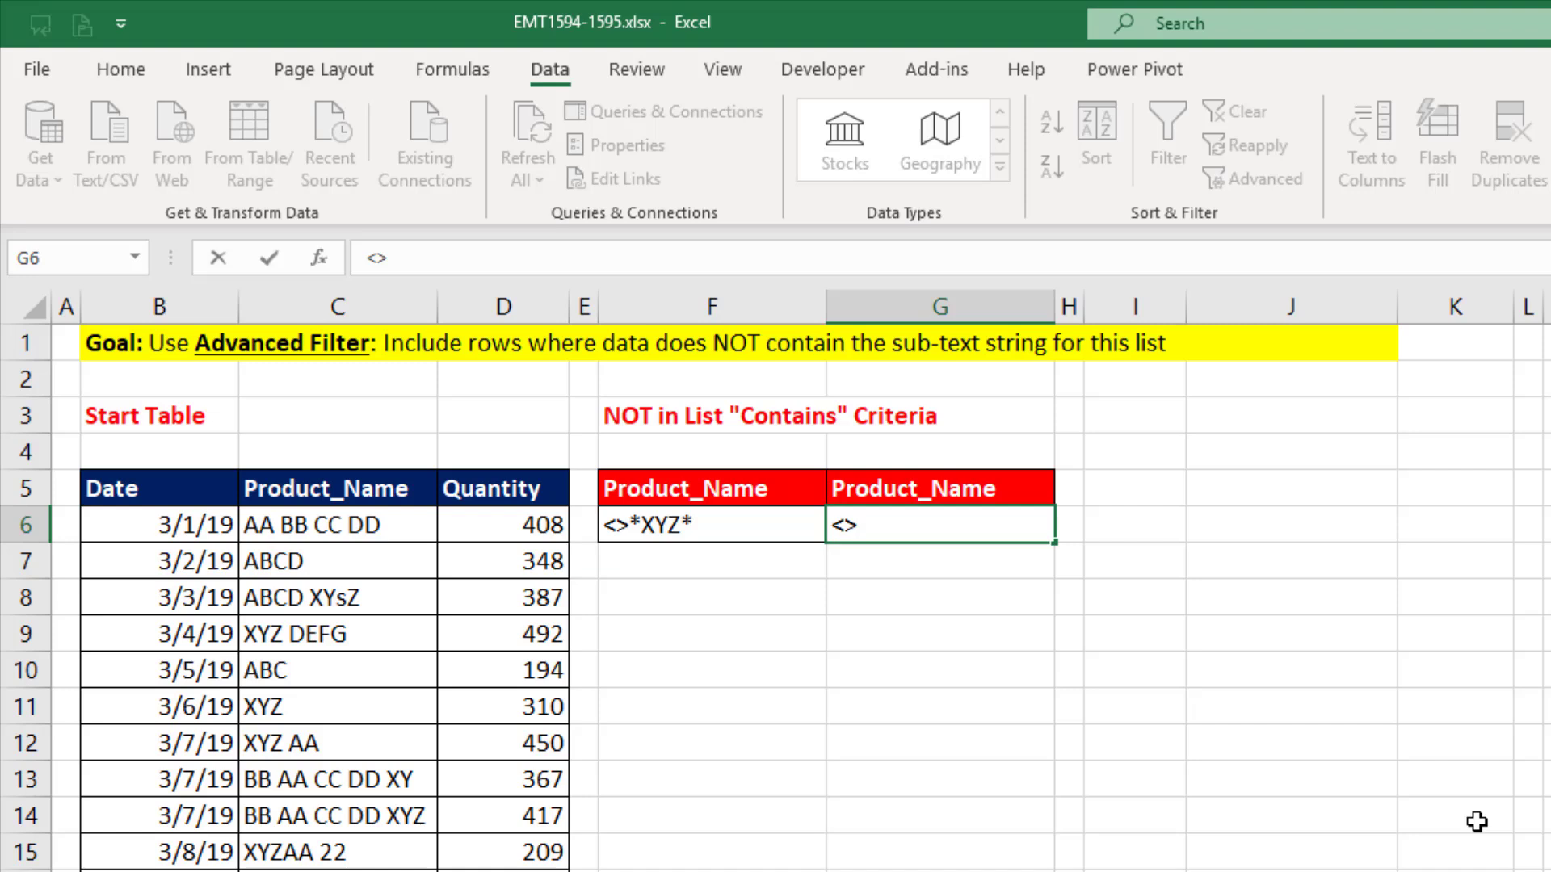
pyautogui.write('>AA')
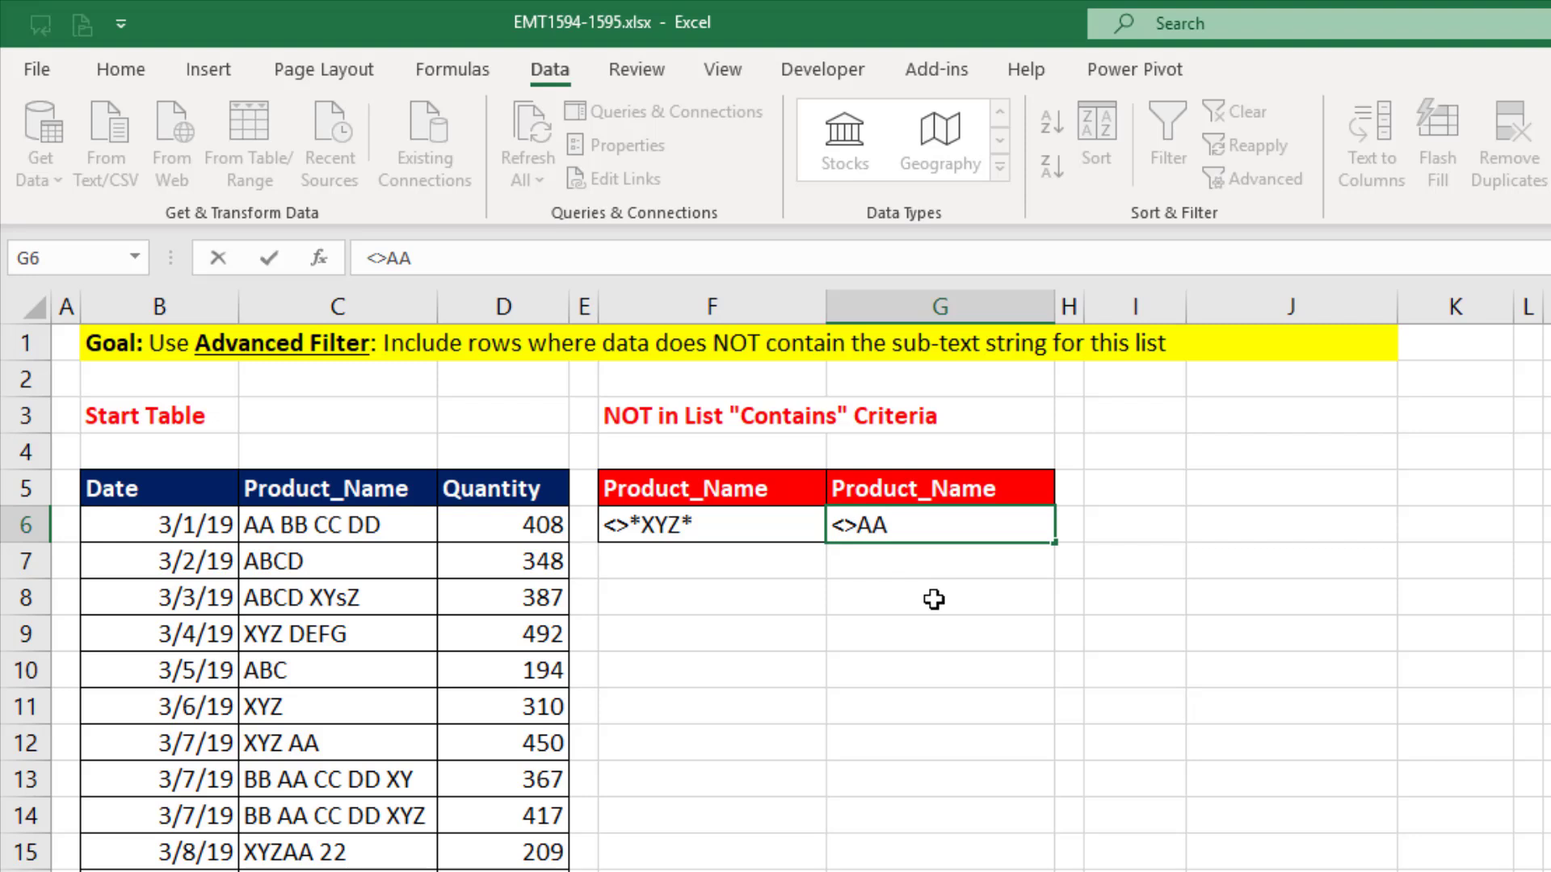
pyautogui.write('*')
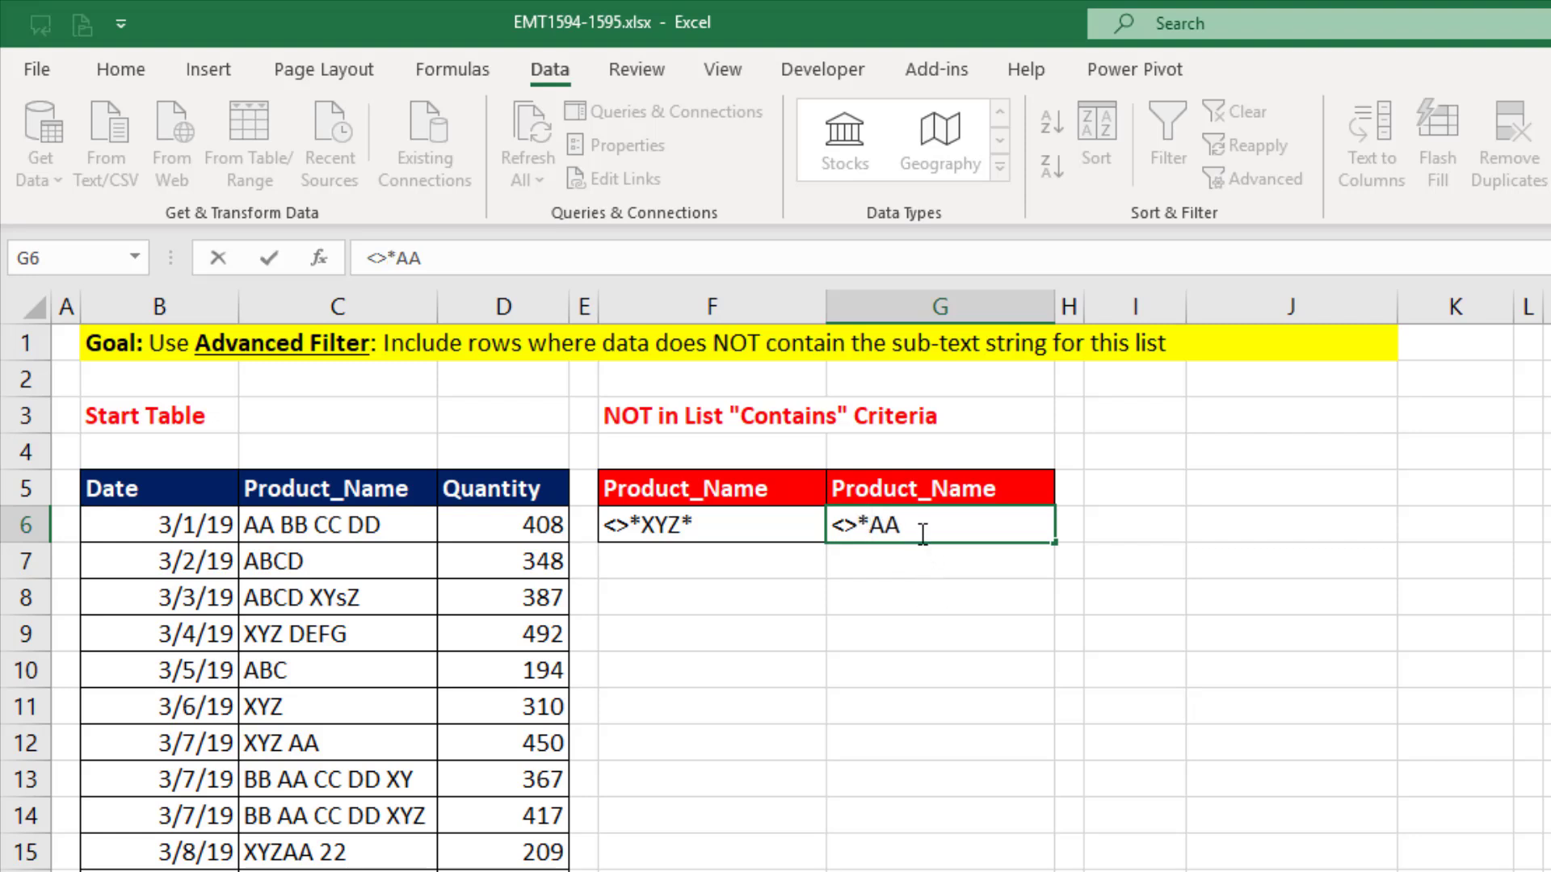
pyautogui.write('*')
pyautogui.press('Return')
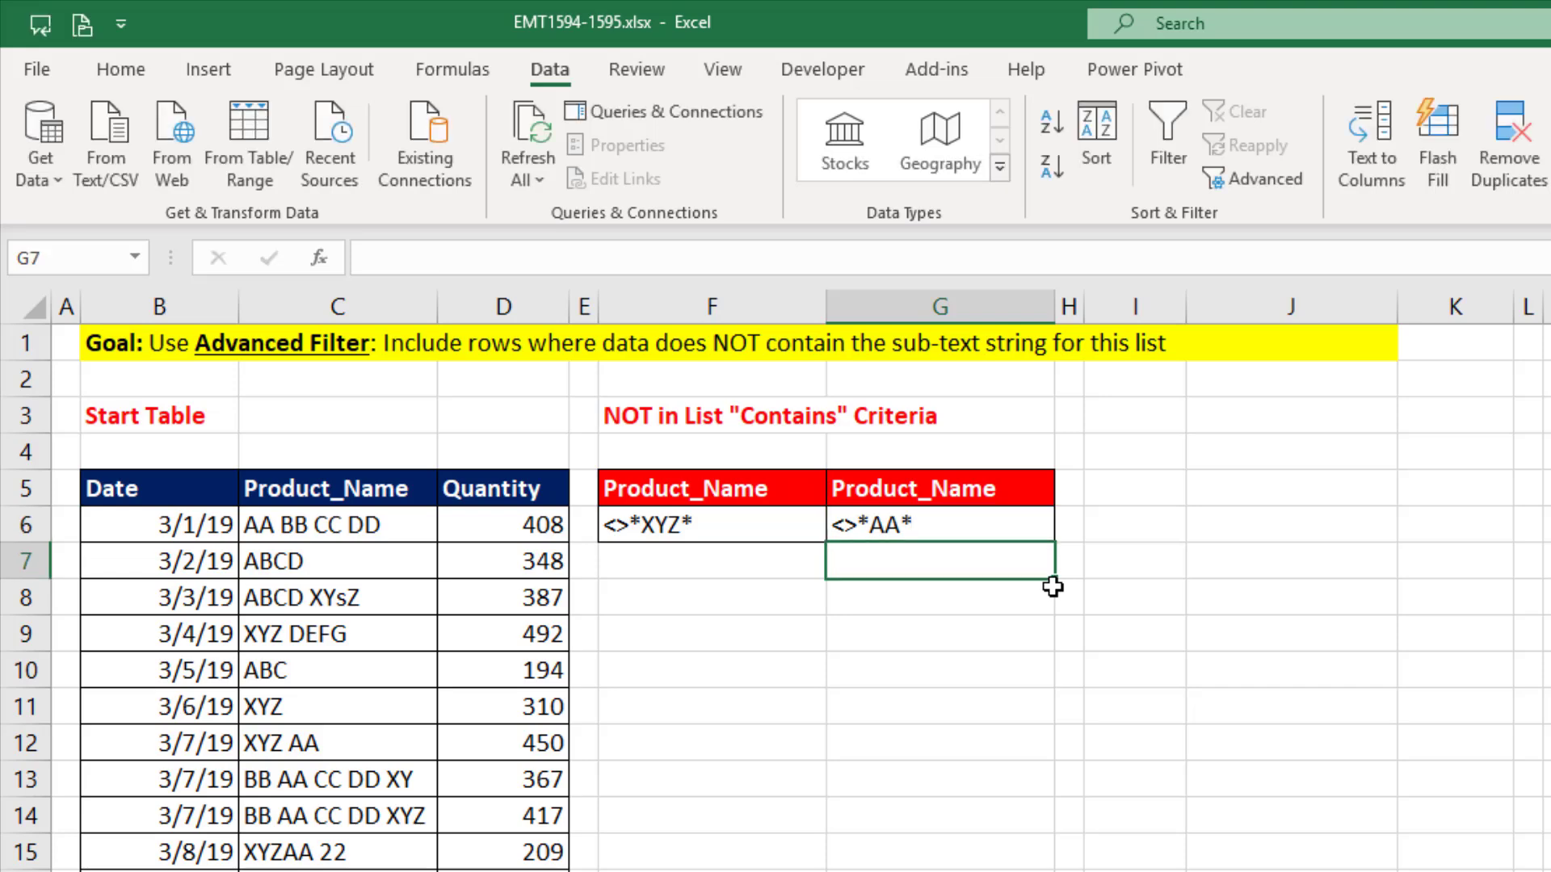
# Run Advanced Filter with criteria range F5:G6, copying matching rows to I5
pyautogui.click(414, 563)
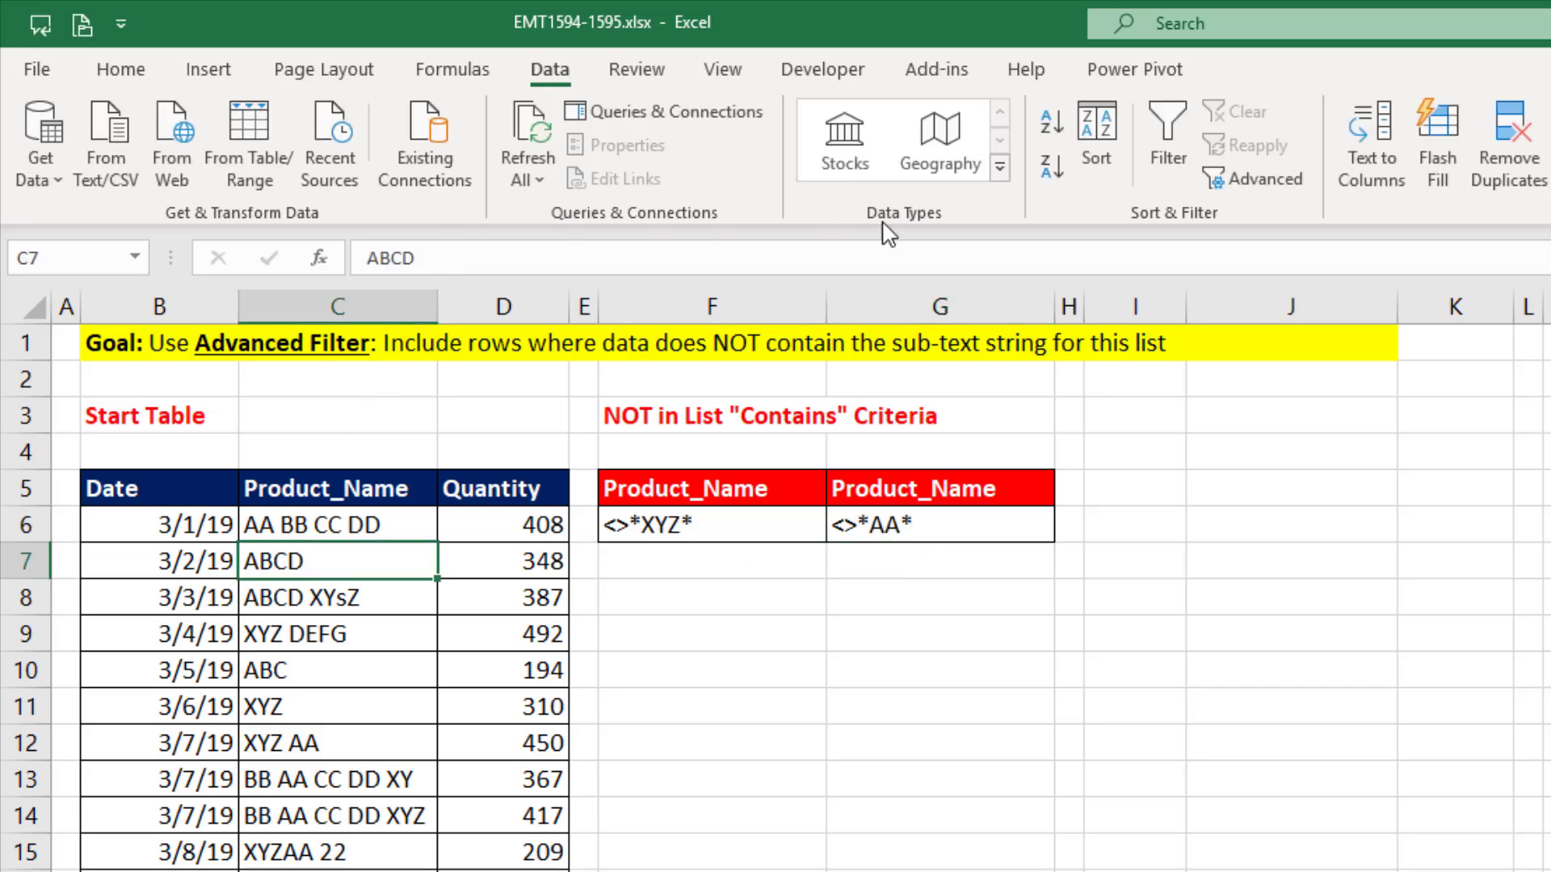
pyautogui.click(1276, 184)
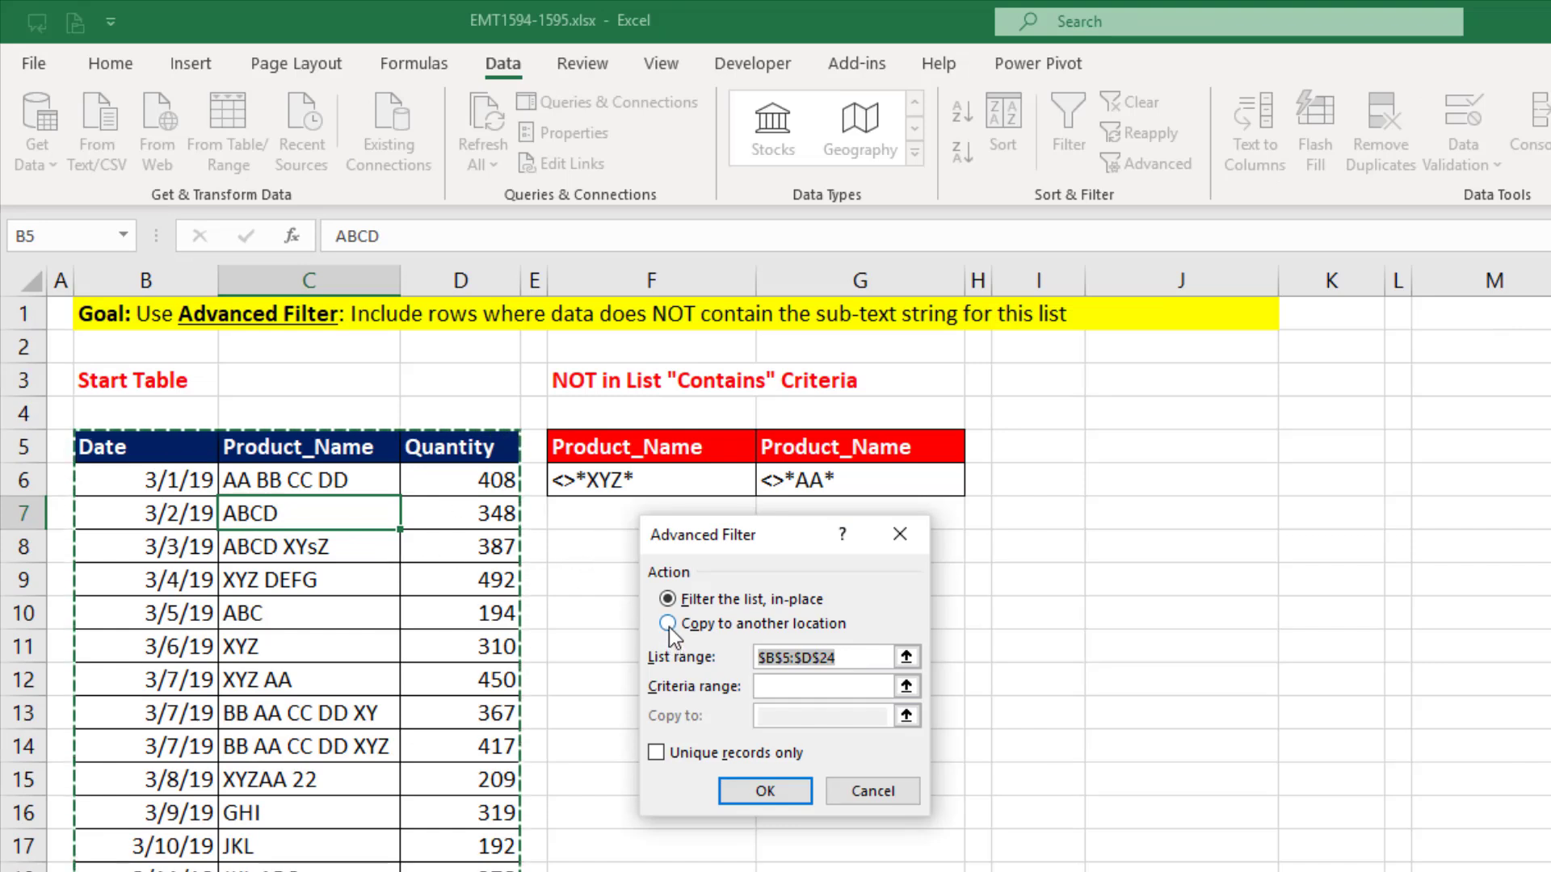
pyautogui.click(669, 627)
pyautogui.click(774, 691)
pyautogui.click(782, 691)
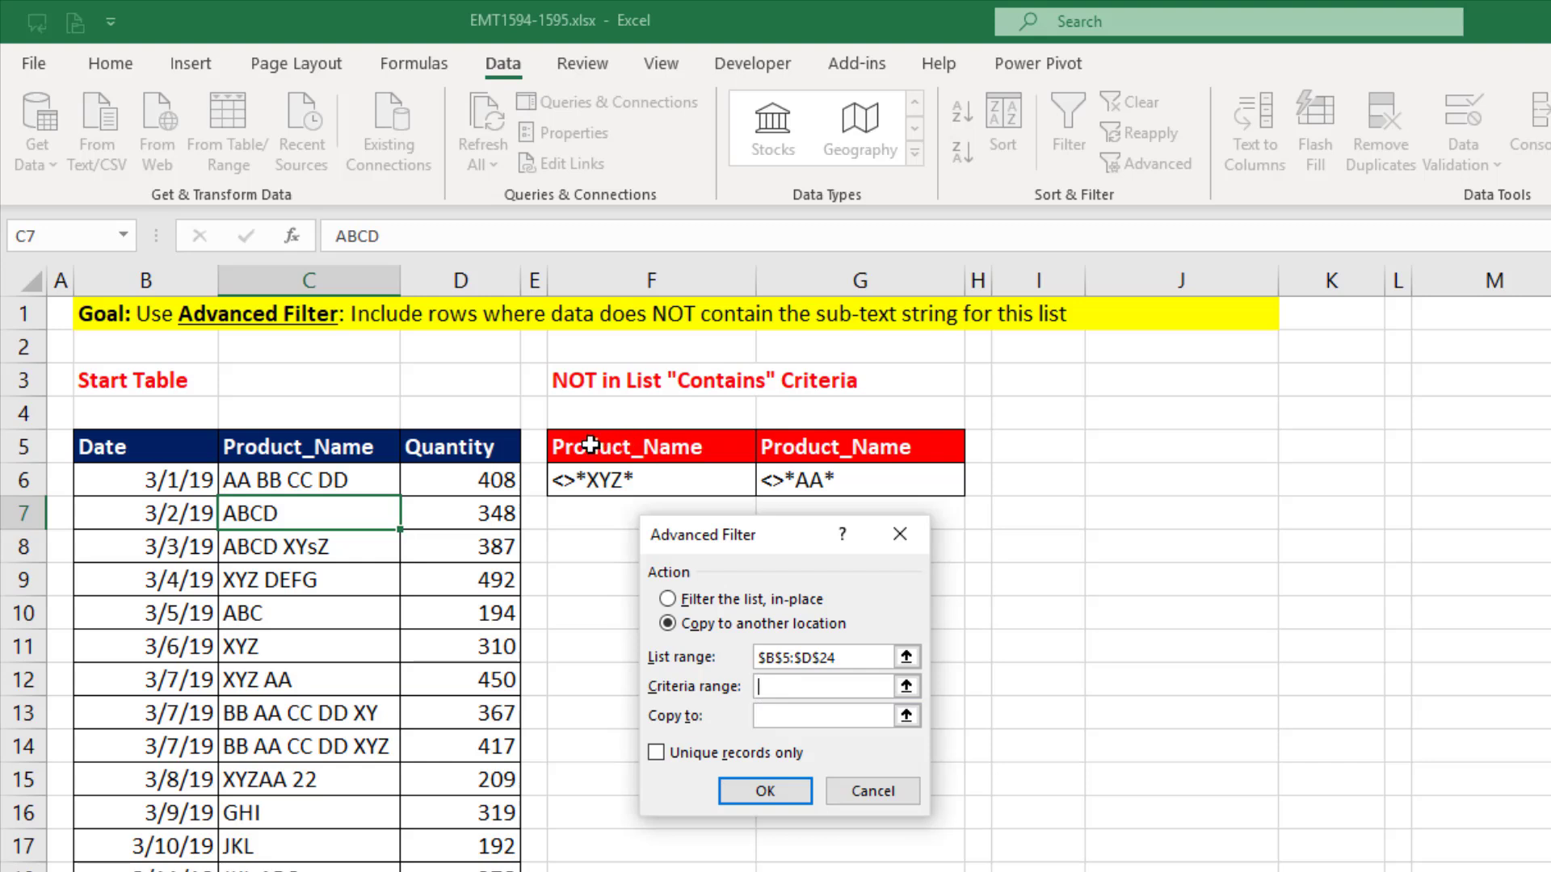
pyautogui.moveTo(591, 444); pyautogui.dragTo(848, 478)
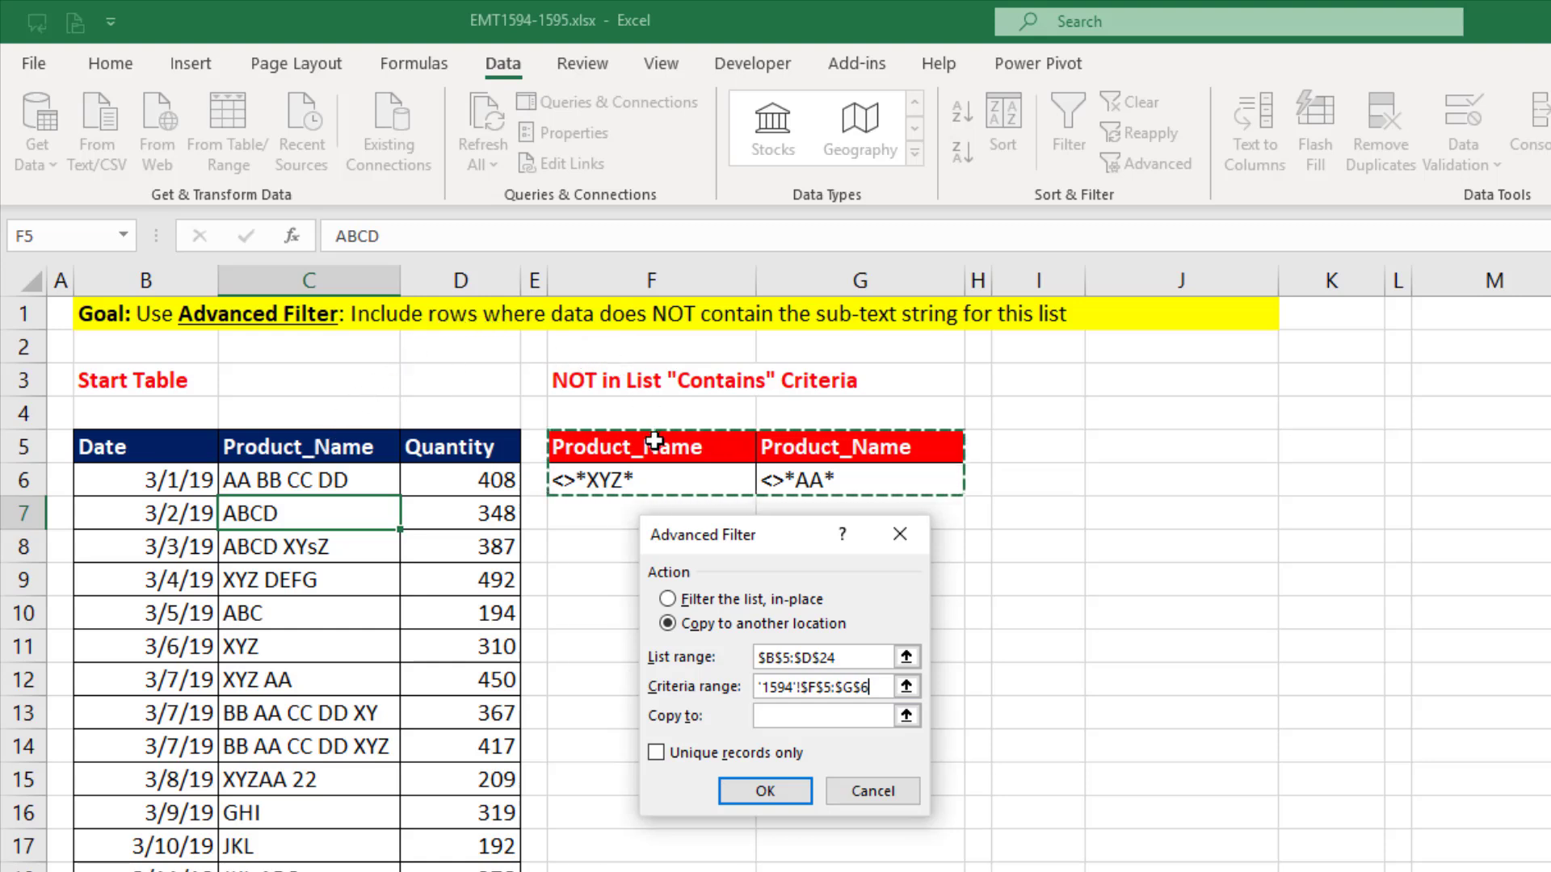
pyautogui.click(799, 720)
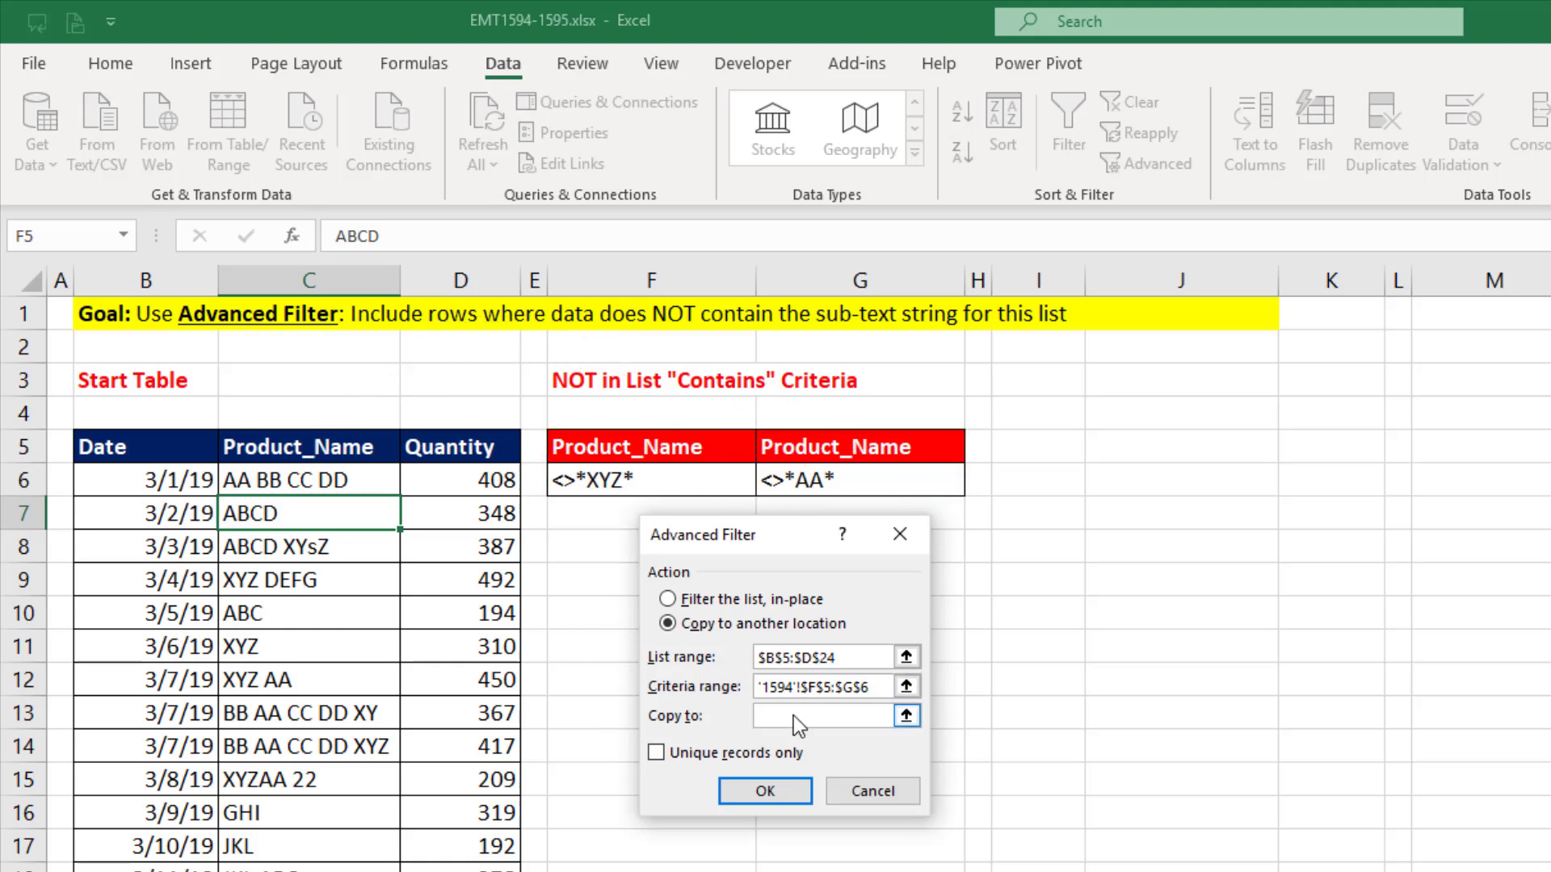
pyautogui.click(1052, 450)
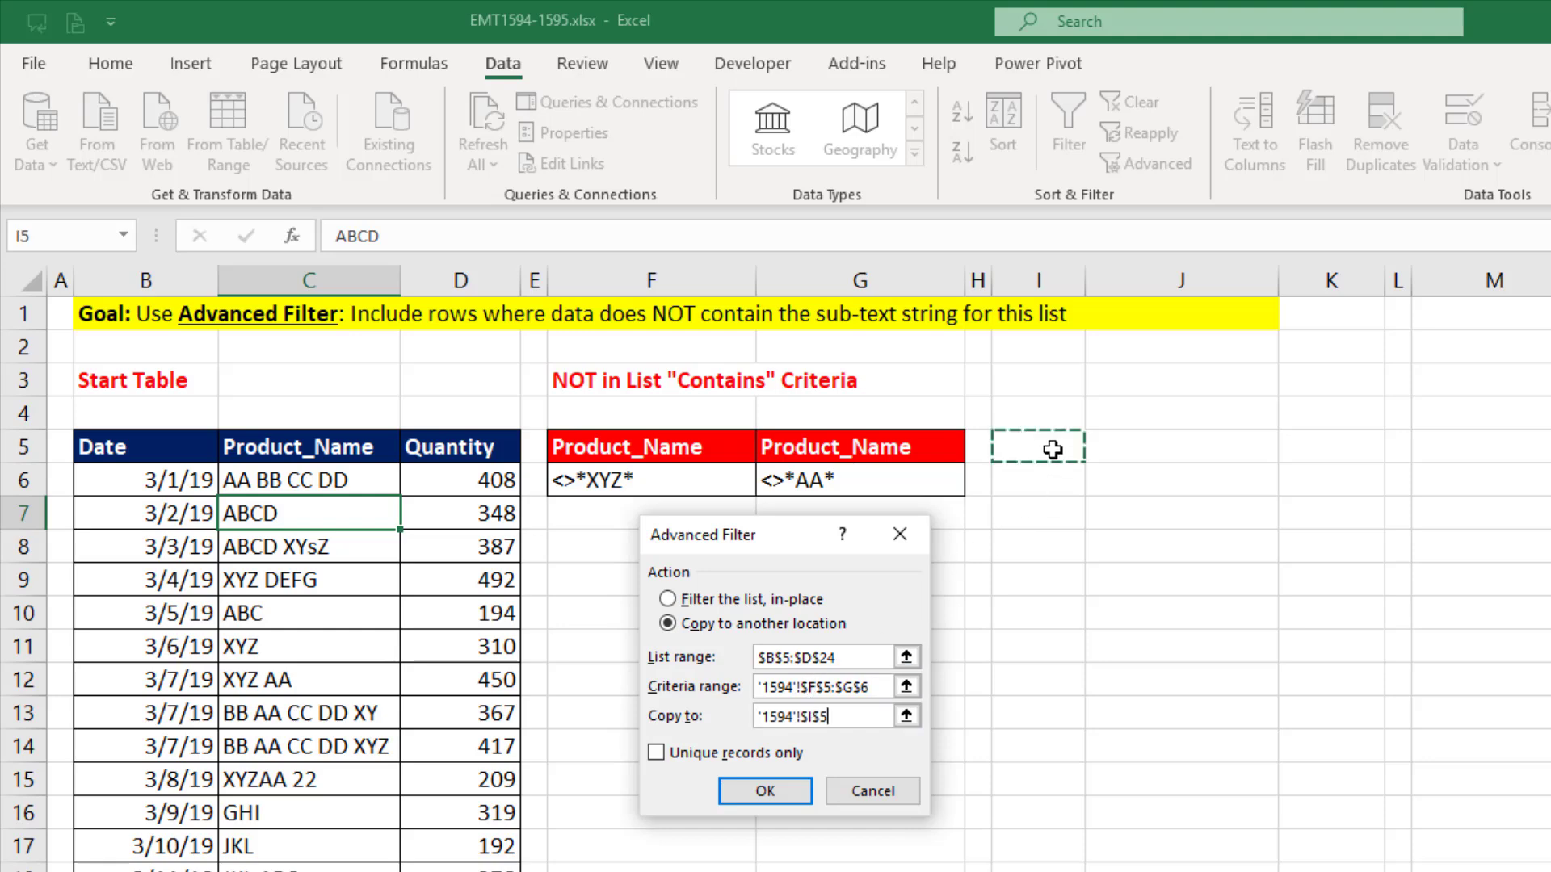
pyautogui.click(765, 790)
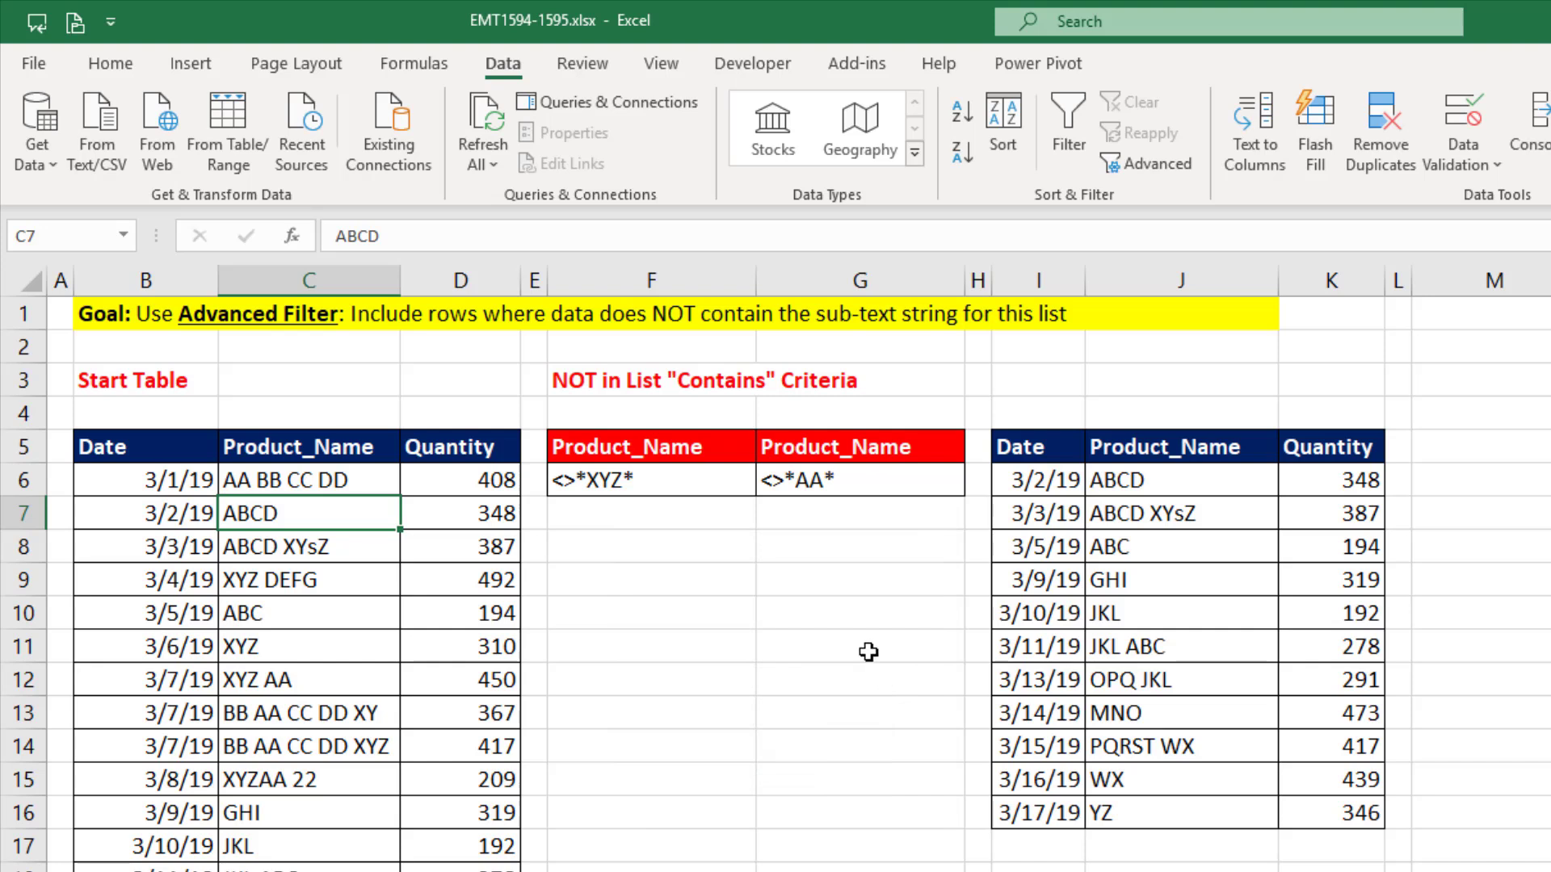
# Change the G6 criterion from <>*AA* to <>*ABC*
pyautogui.click(815, 481)
pyautogui.press('F2')
pyautogui.moveTo(815, 480); pyautogui.dragTo(827, 479)
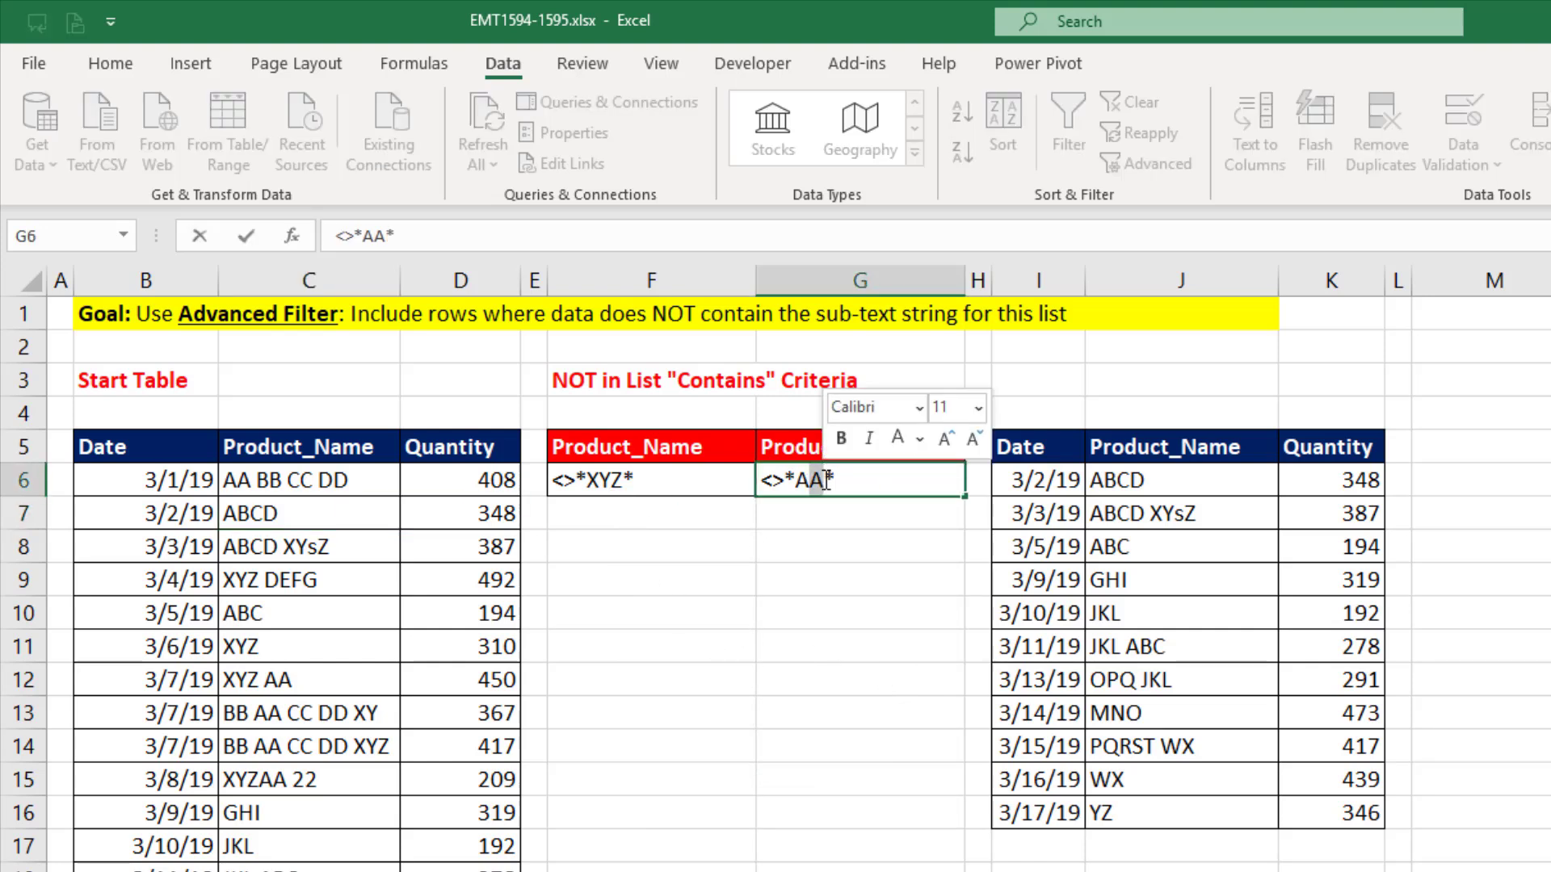
pyautogui.write('BC')
pyautogui.press('Return')
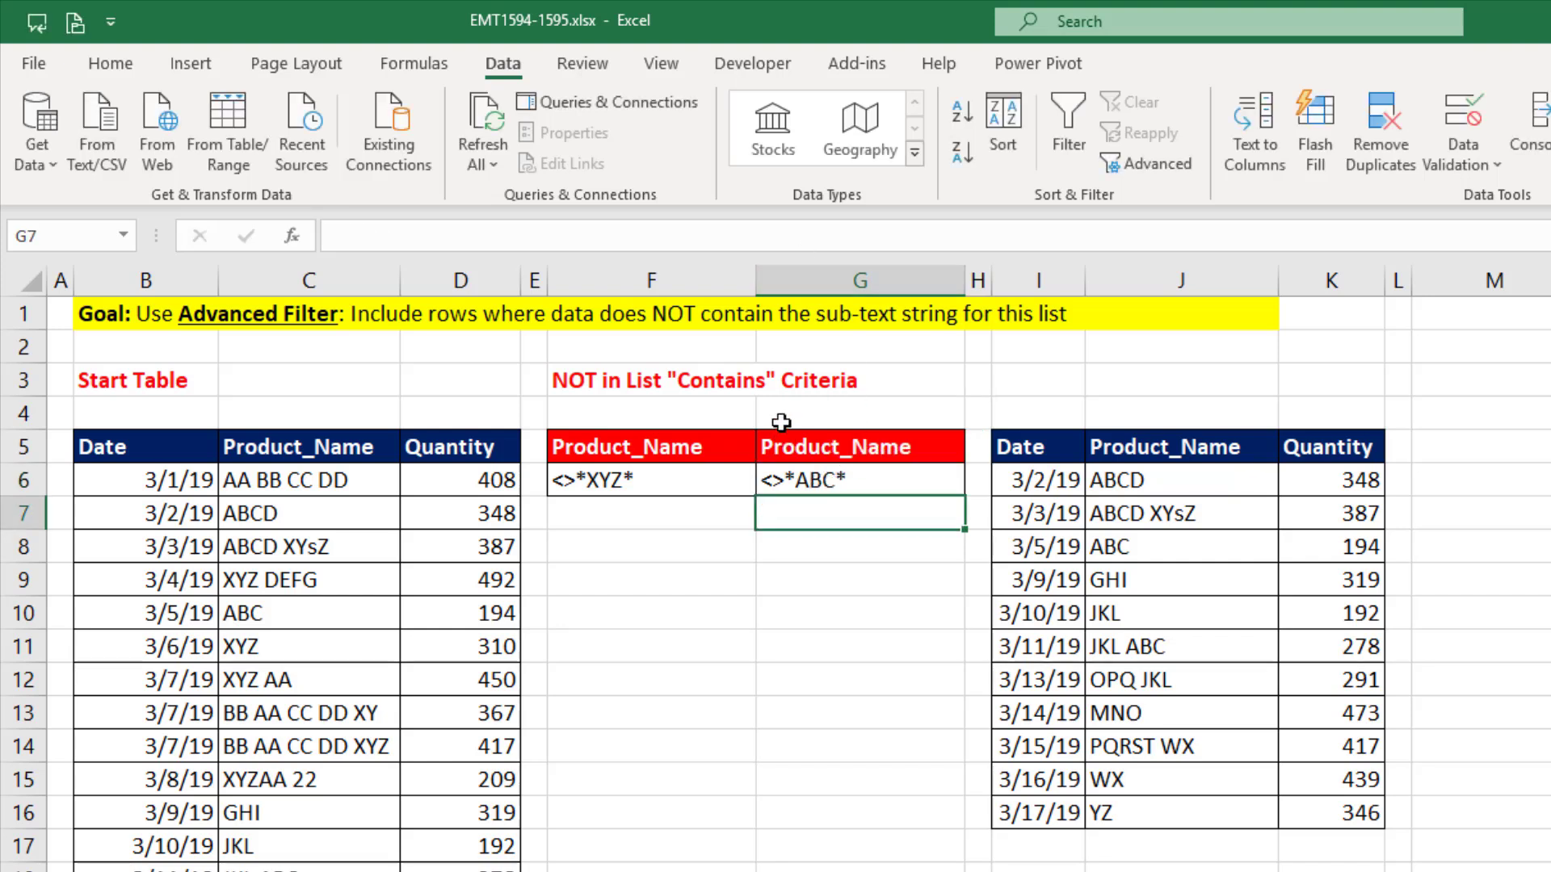
# Open Advanced Filter for the product table, cancel it, and go to the Formulas commands
pyautogui.click(302, 510)
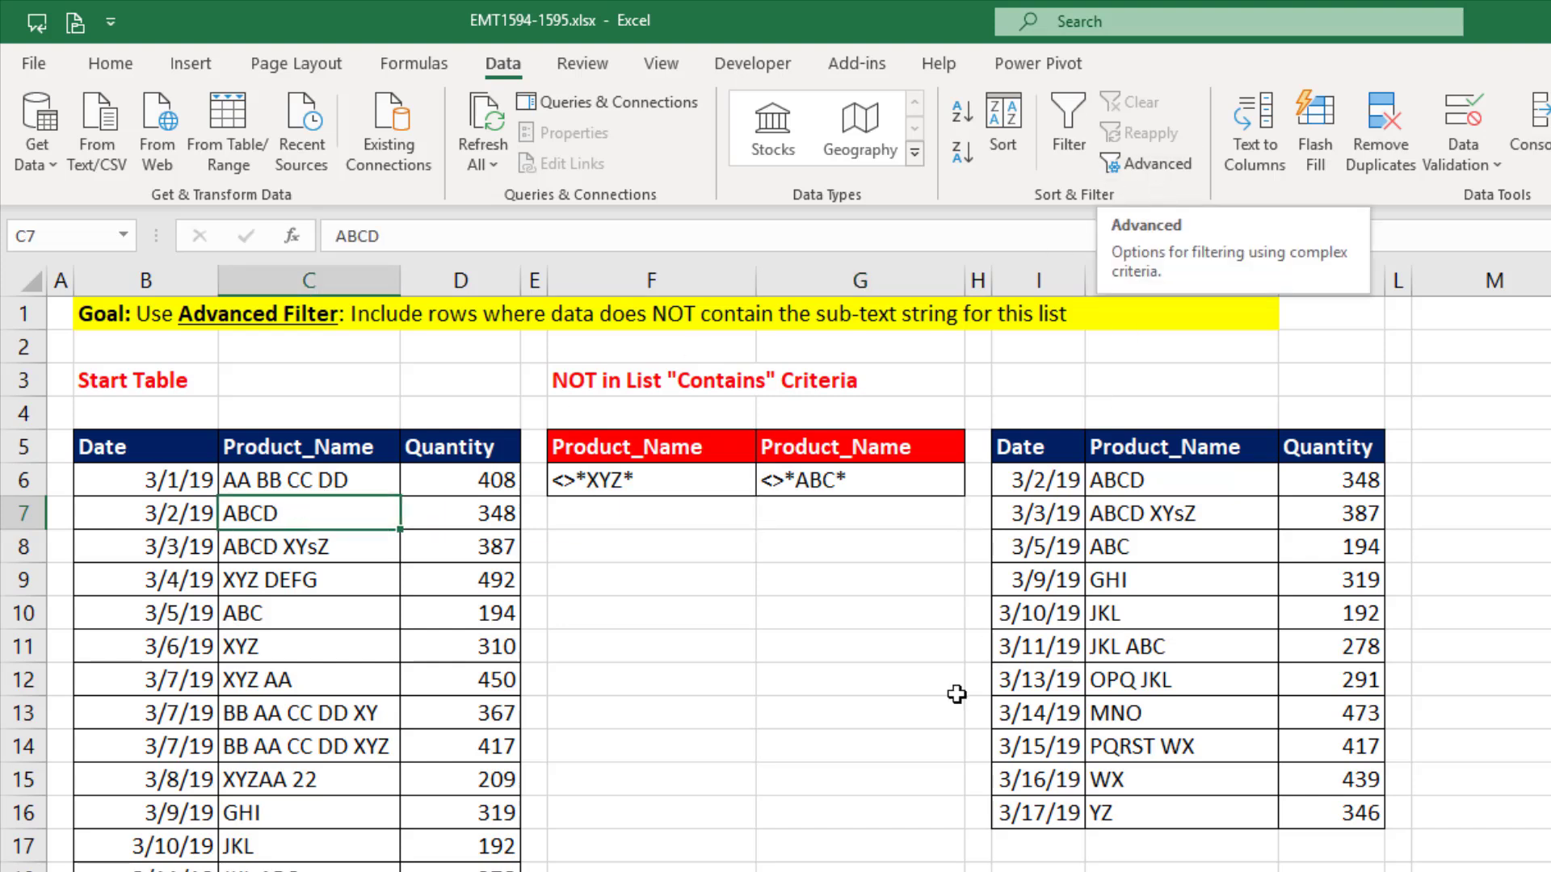
pyautogui.press('alt')
pyautogui.press('a')
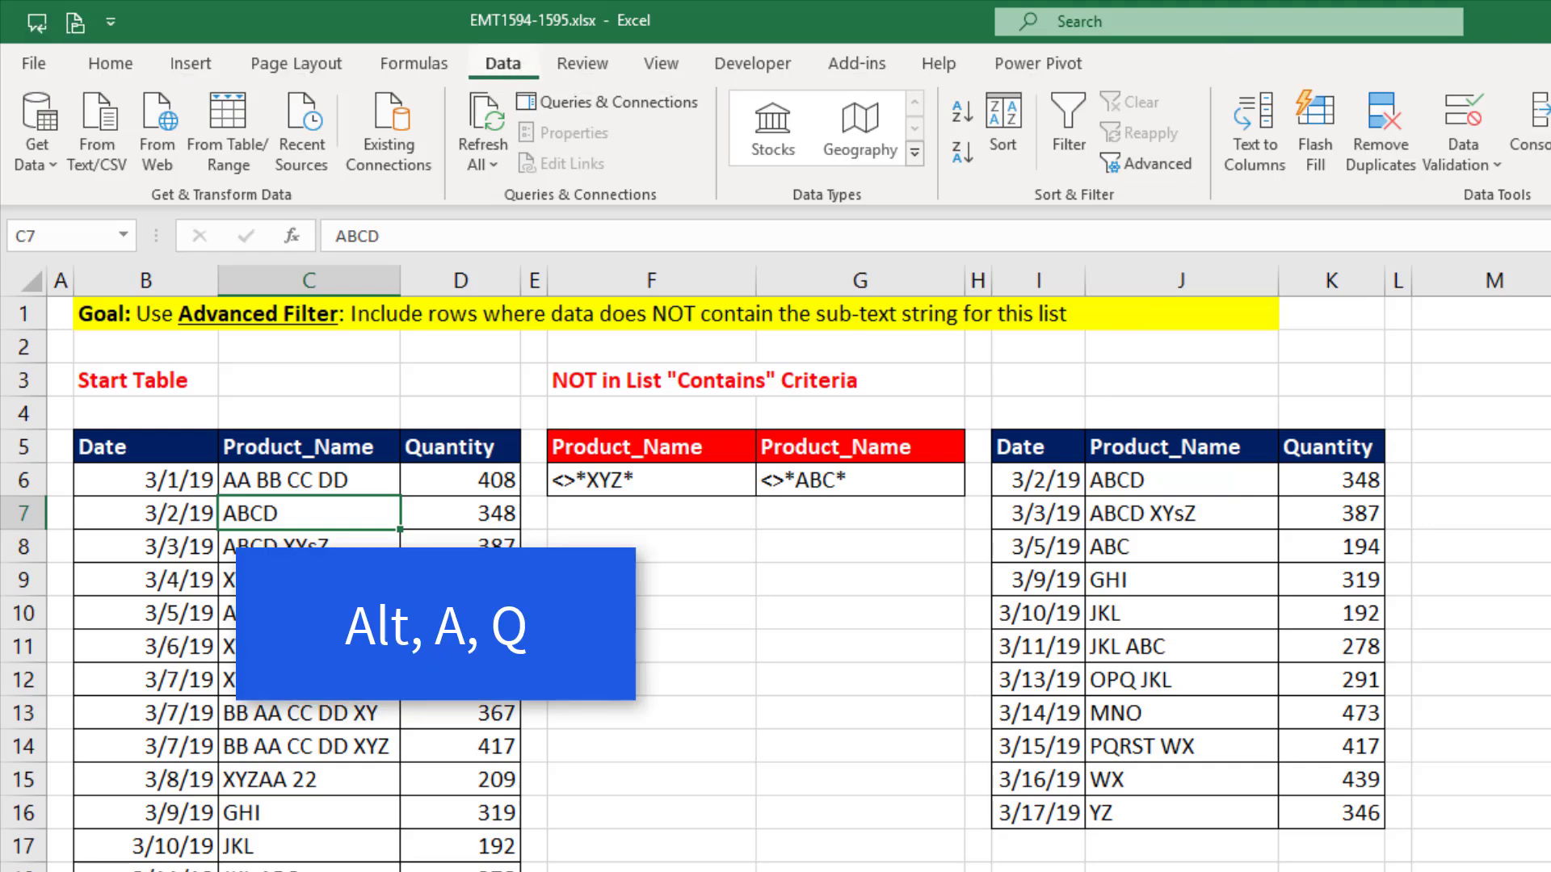
pyautogui.press('q')
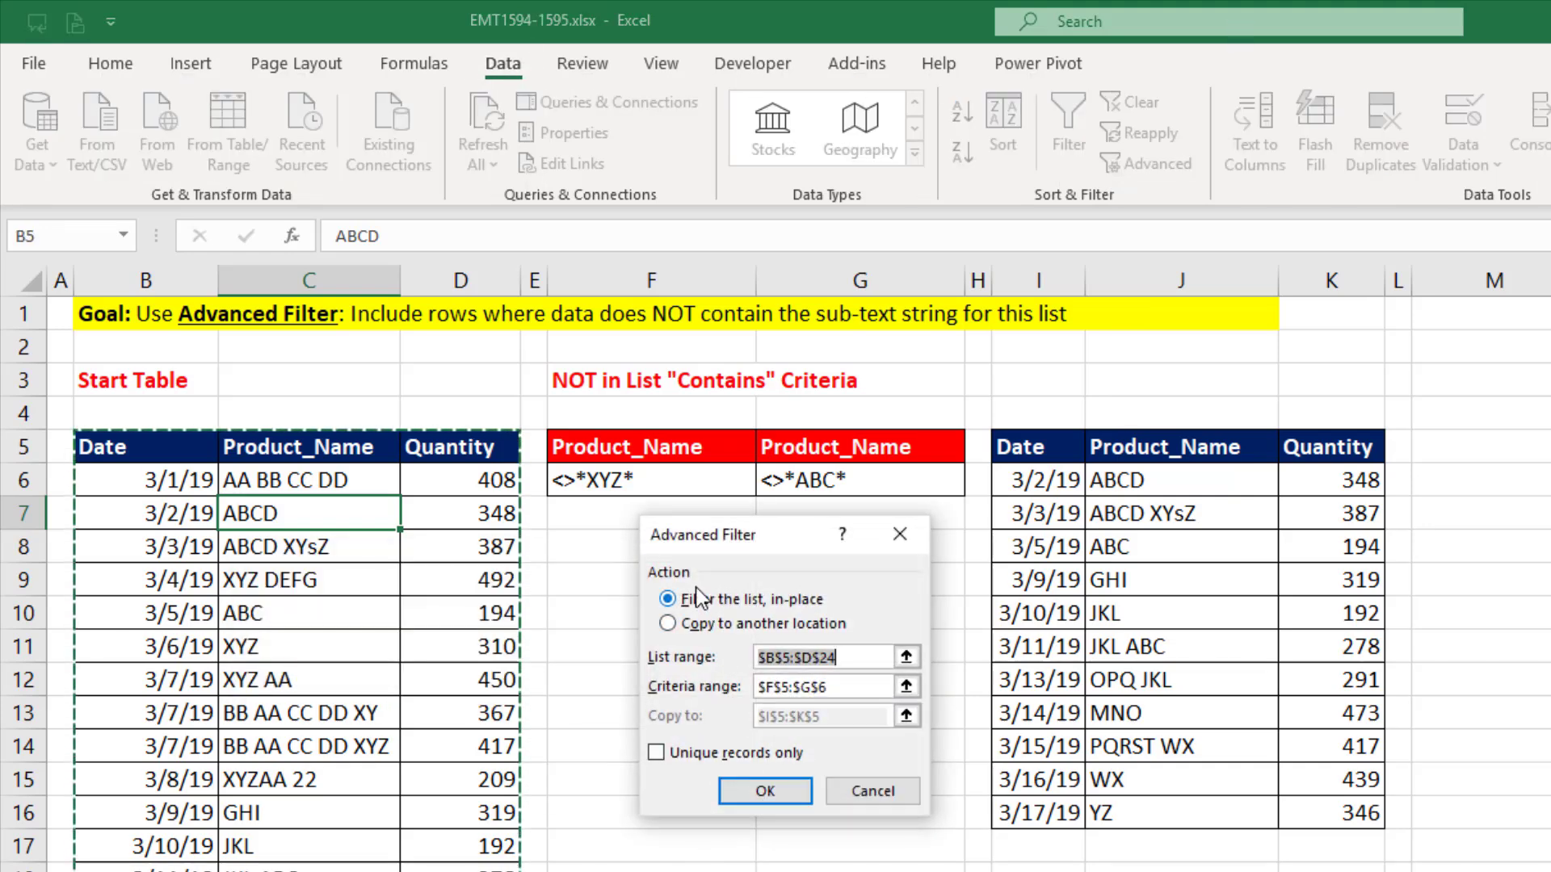
pyautogui.press('Escape')
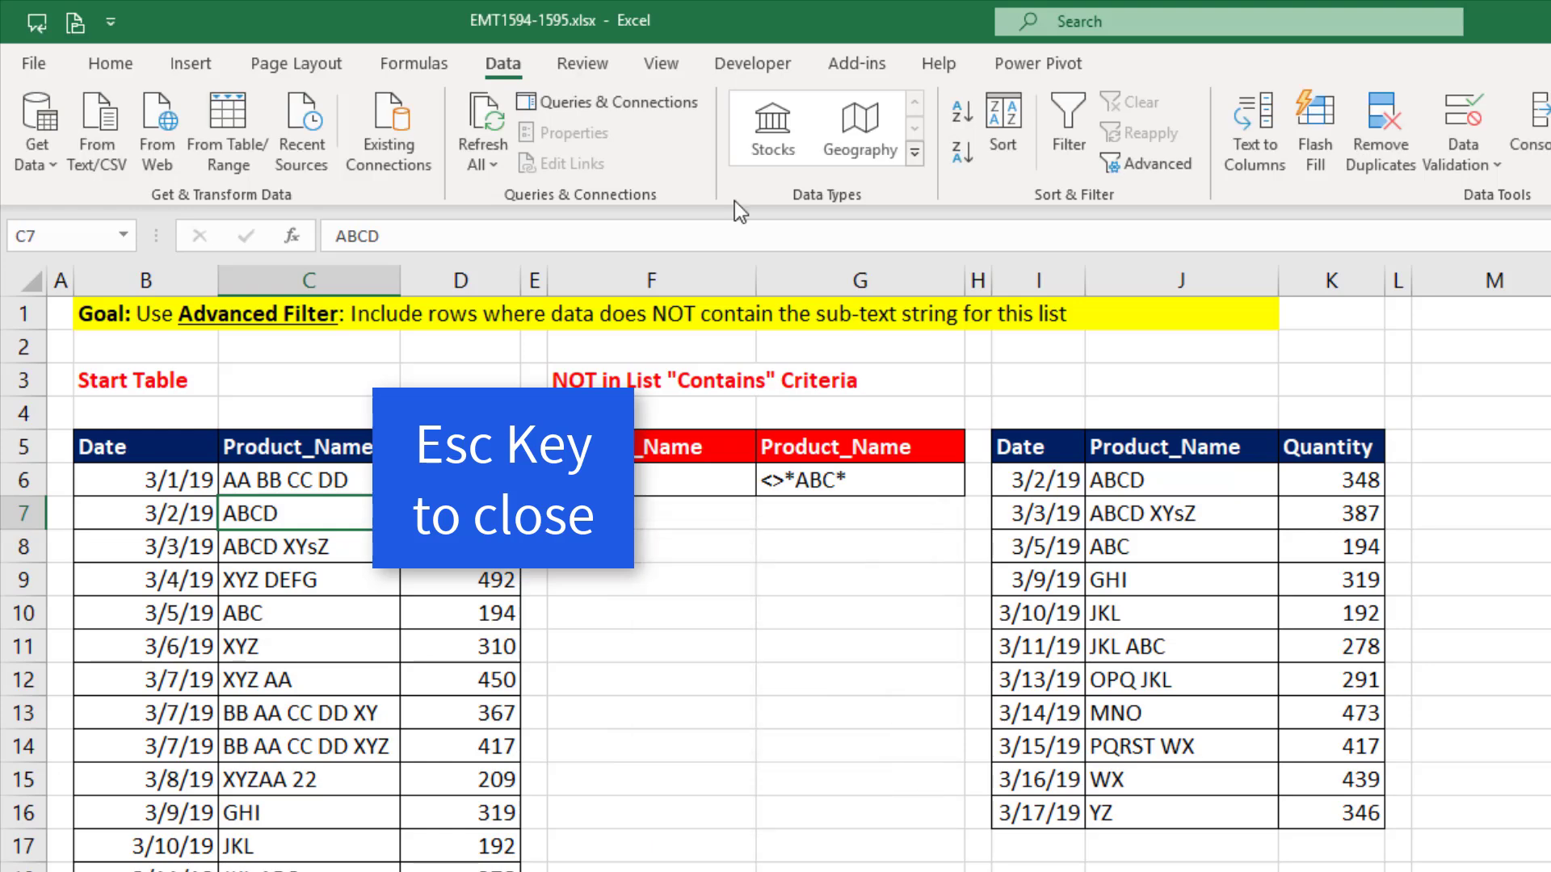
pyautogui.click(414, 63)
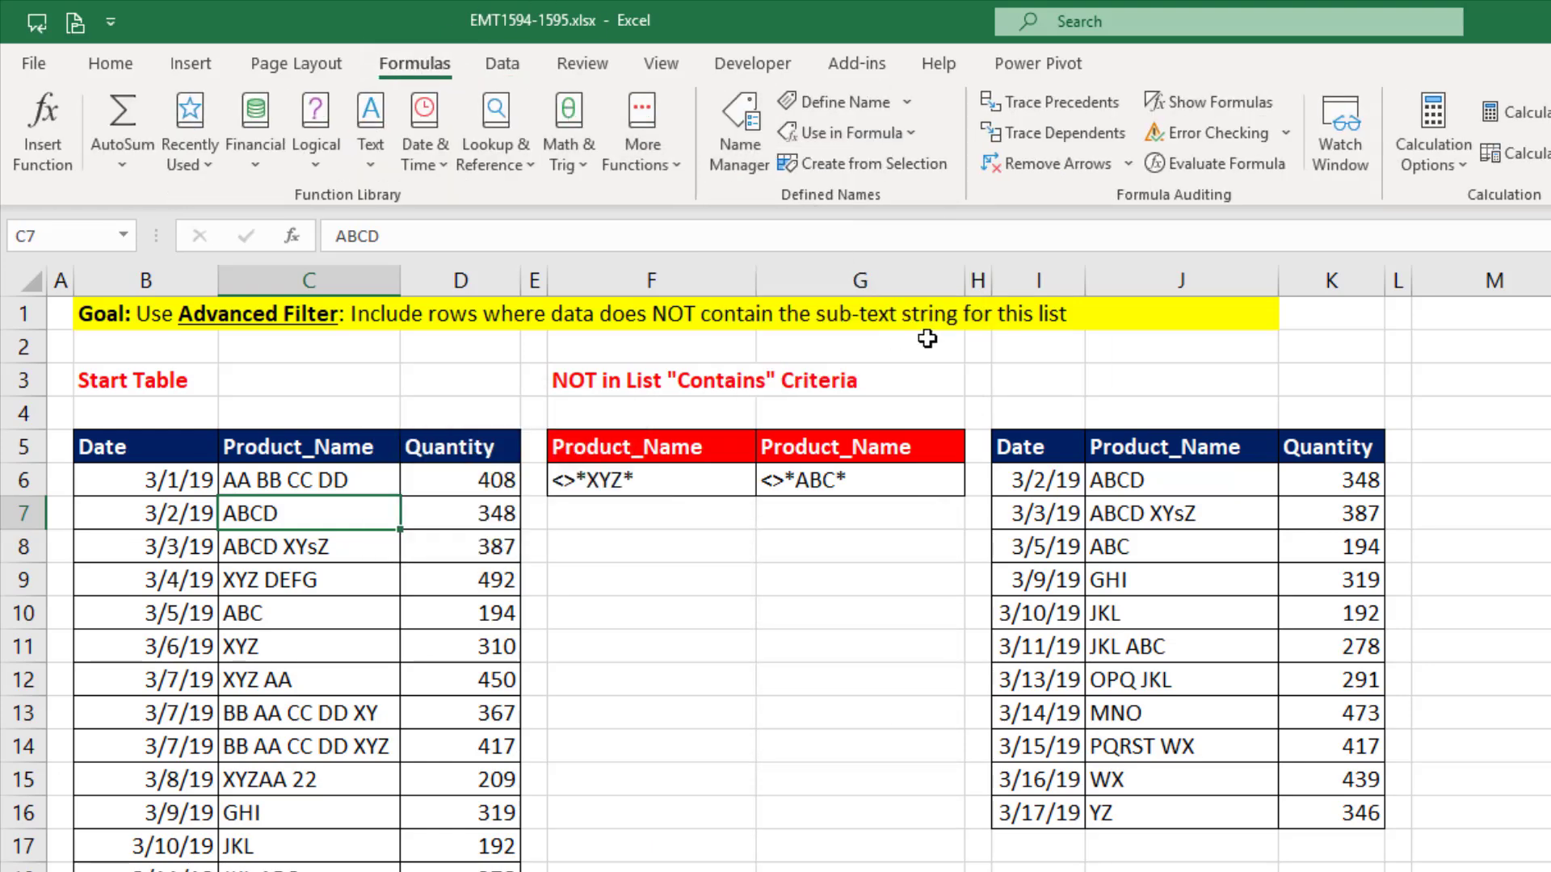
# Check the Criteria and Extract names, then rerun Advanced Filter to refresh the I5 output
pyautogui.hotkey('ctrl', 'F3')
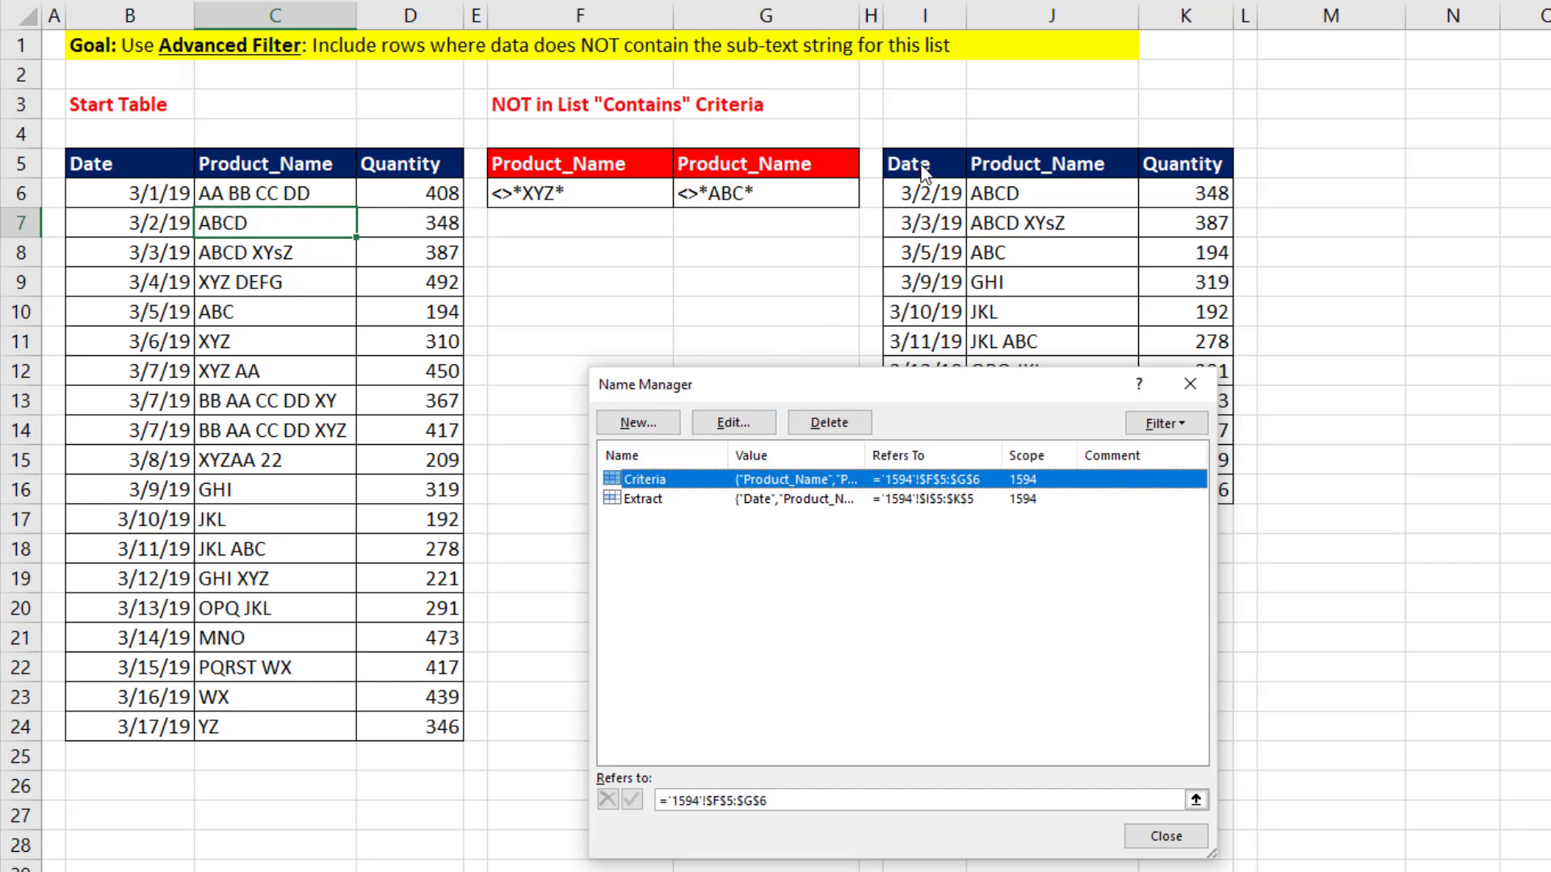
pyautogui.click(1165, 836)
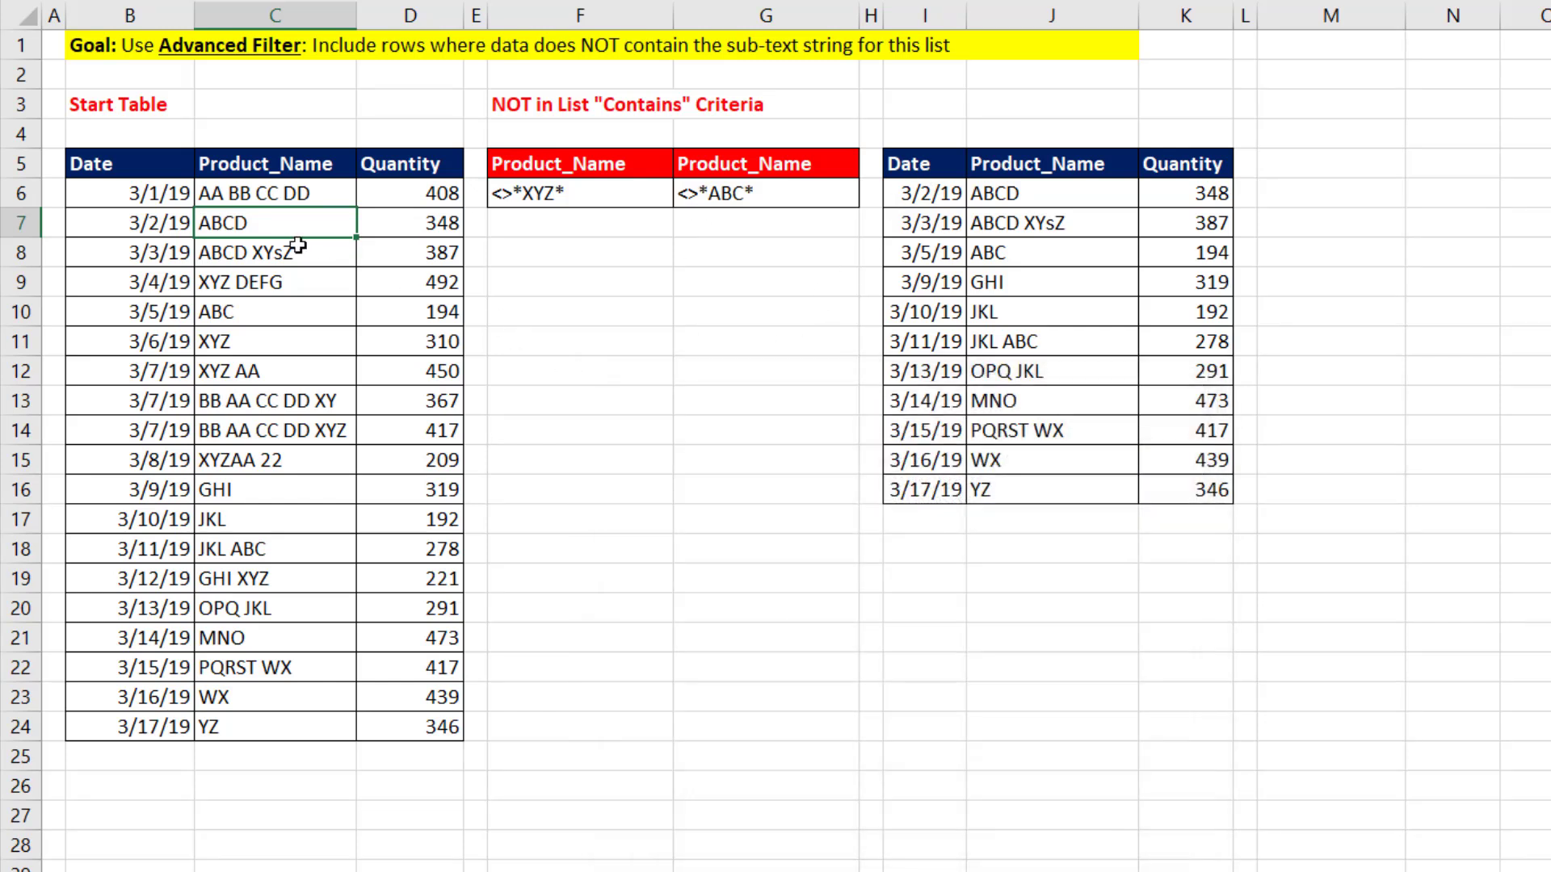
pyautogui.hotkey('alt', 'a')
pyautogui.press('q')
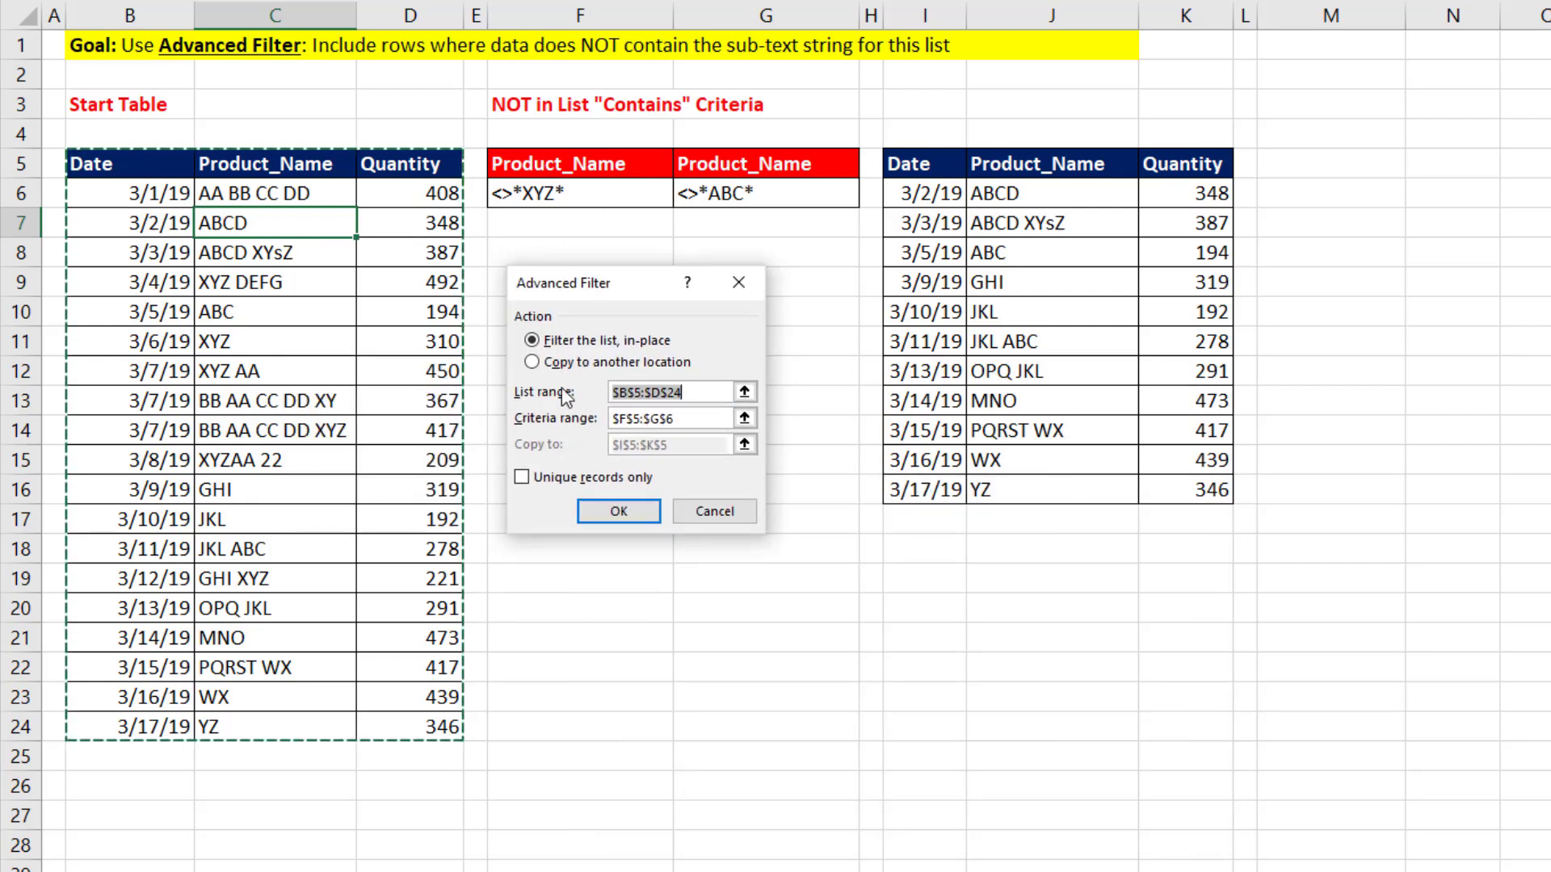
pyautogui.click(533, 363)
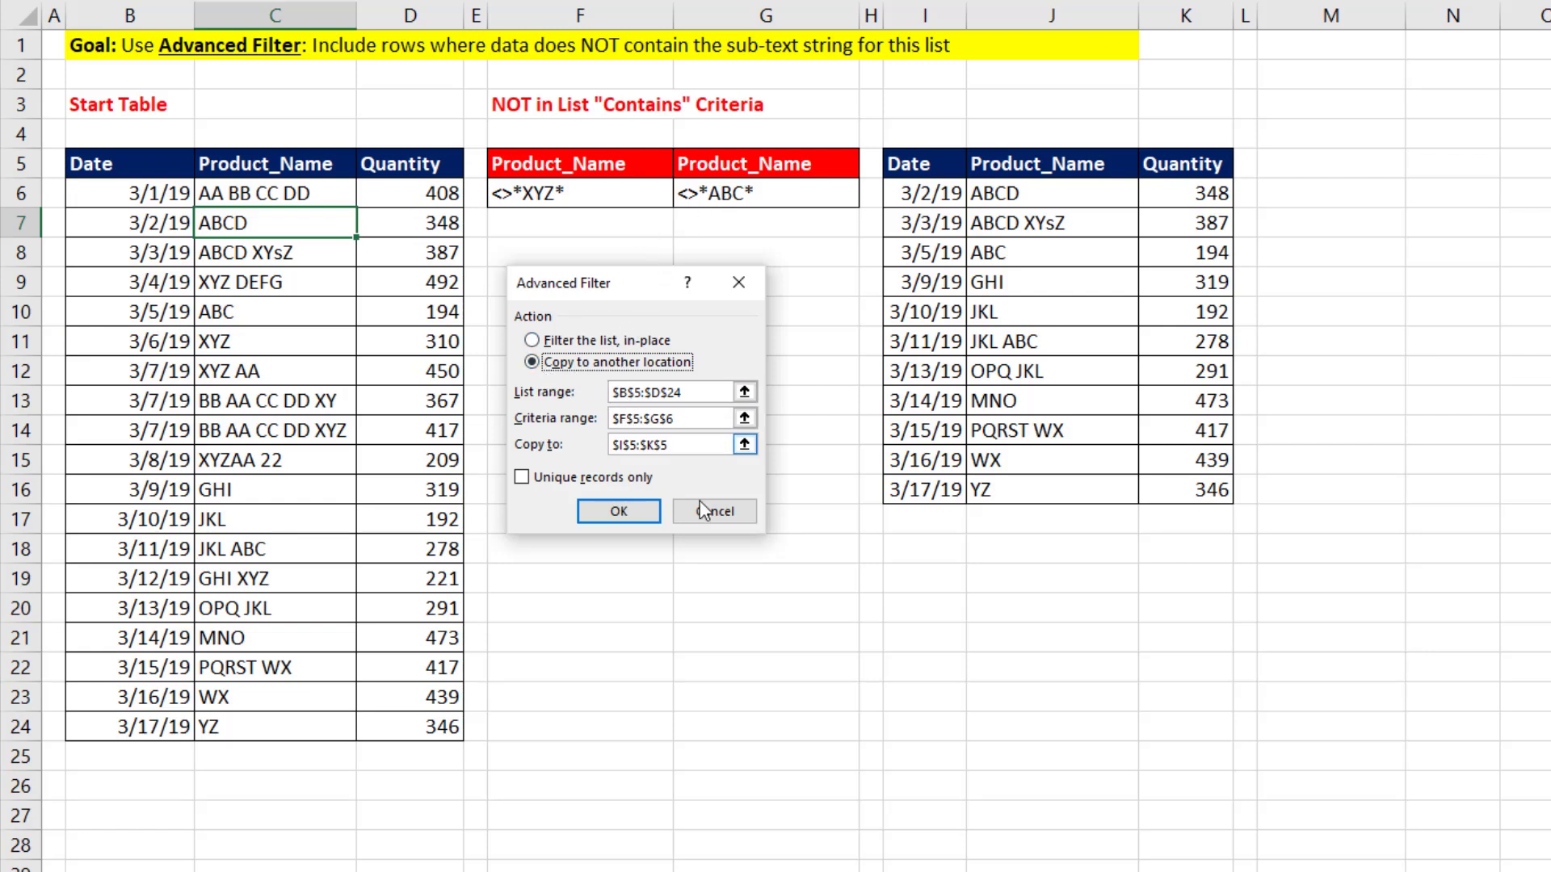
pyautogui.click(620, 513)
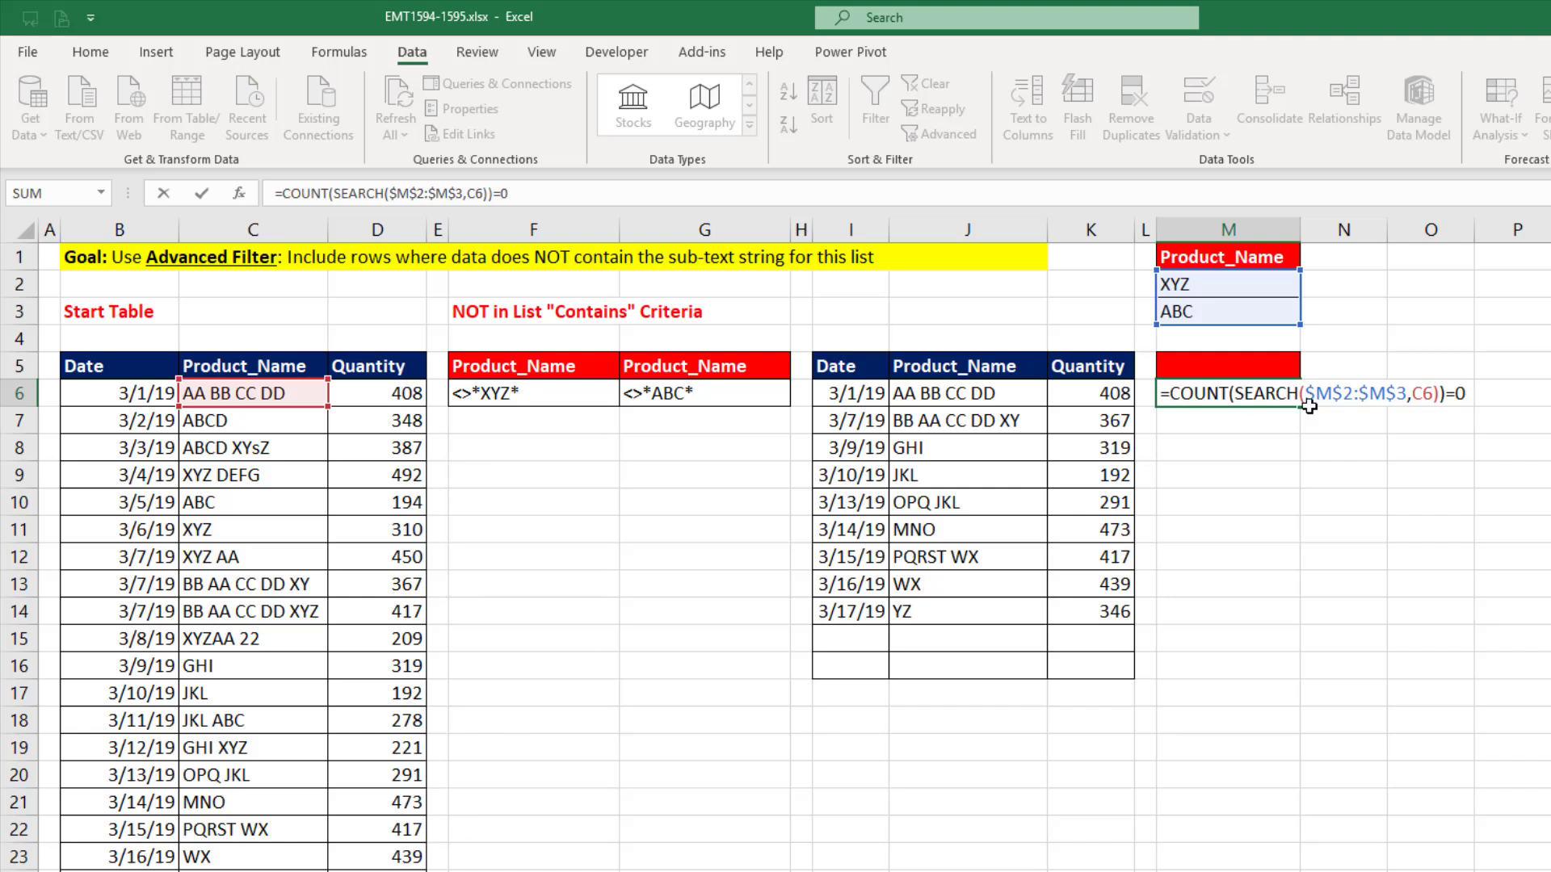
# Commit =COUNT(SEARCH($M$2:$M$3,C6))=0 in M6, re-editing and recommitting it once
pyautogui.hotkey('ctrl', 'Return')
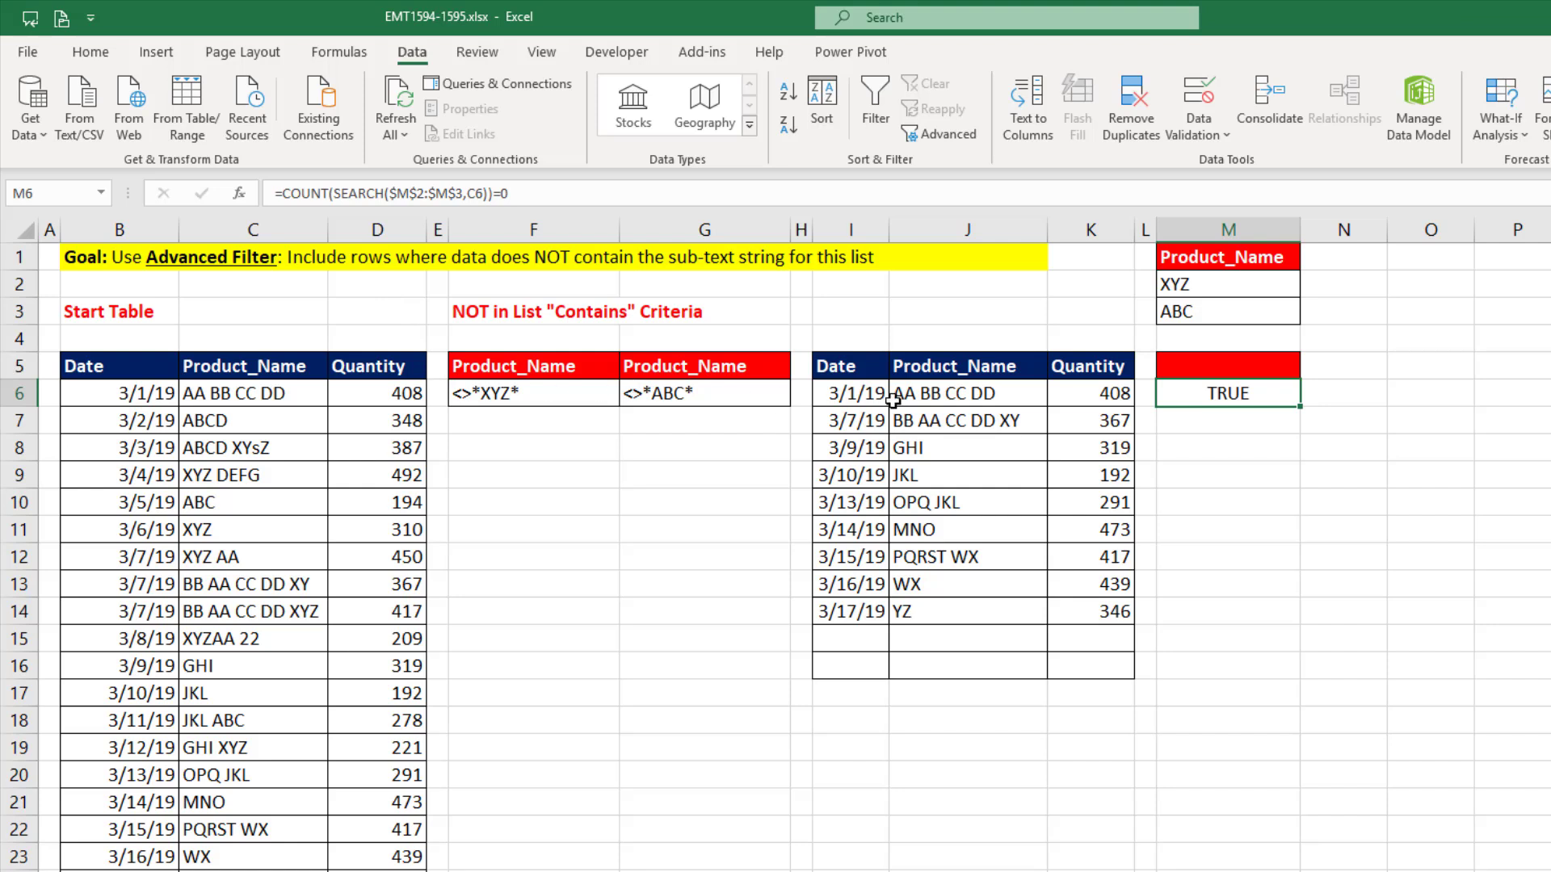
pyautogui.doubleClick(1248, 399)
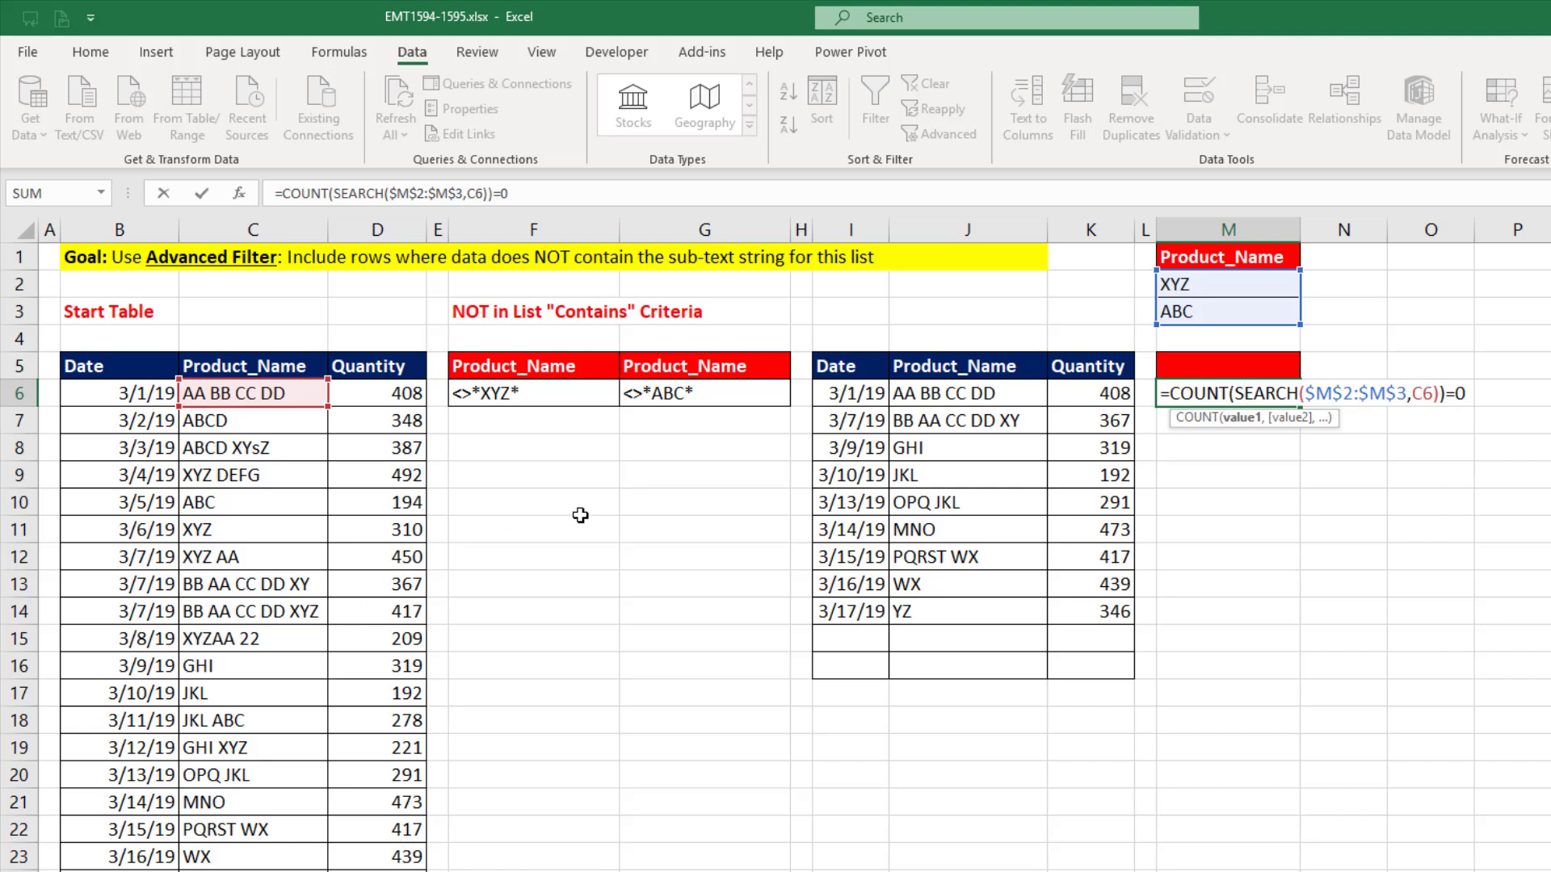
pyautogui.hotkey('ctrl', 'Return')
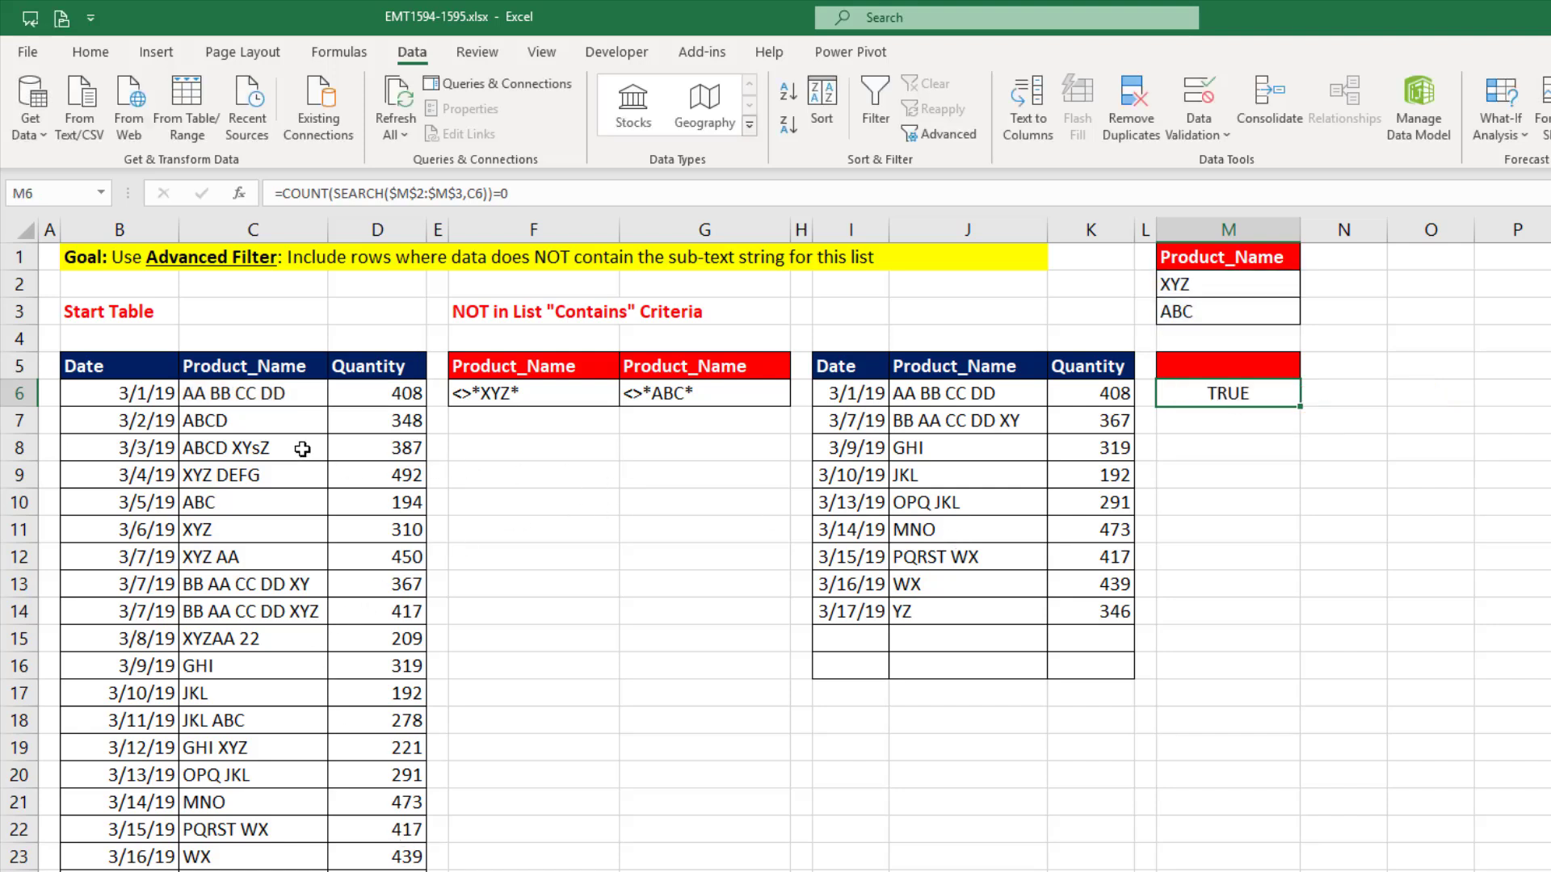
# Start an Advanced Filter copy to another location using criteria range M5:M6
pyautogui.click(306, 449)
pyautogui.press('alt')
pyautogui.press('a')
pyautogui.press('q')
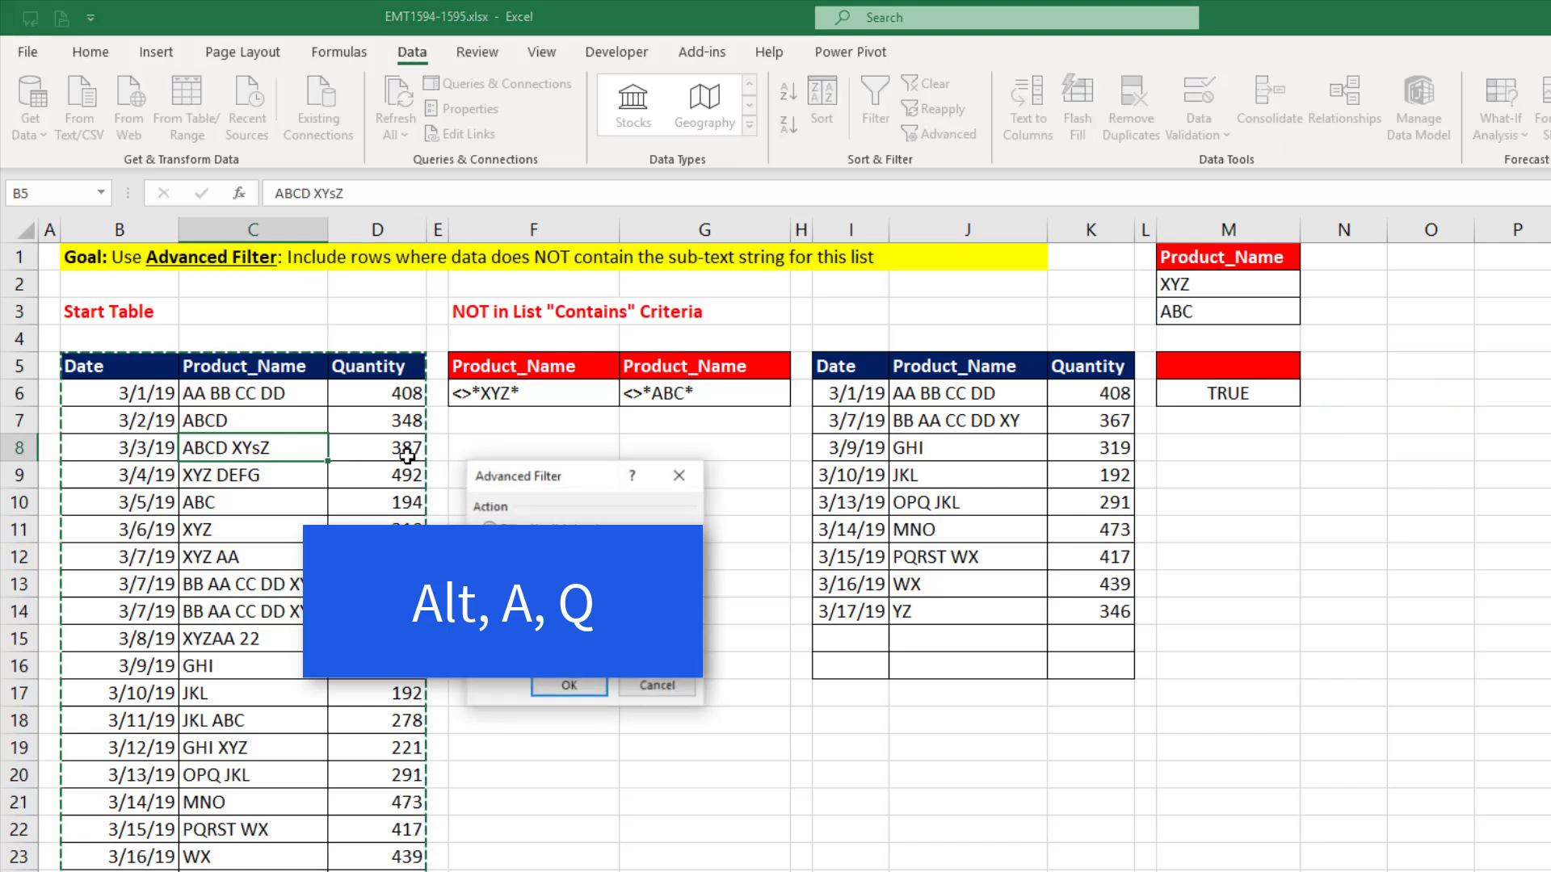
pyautogui.click(490, 549)
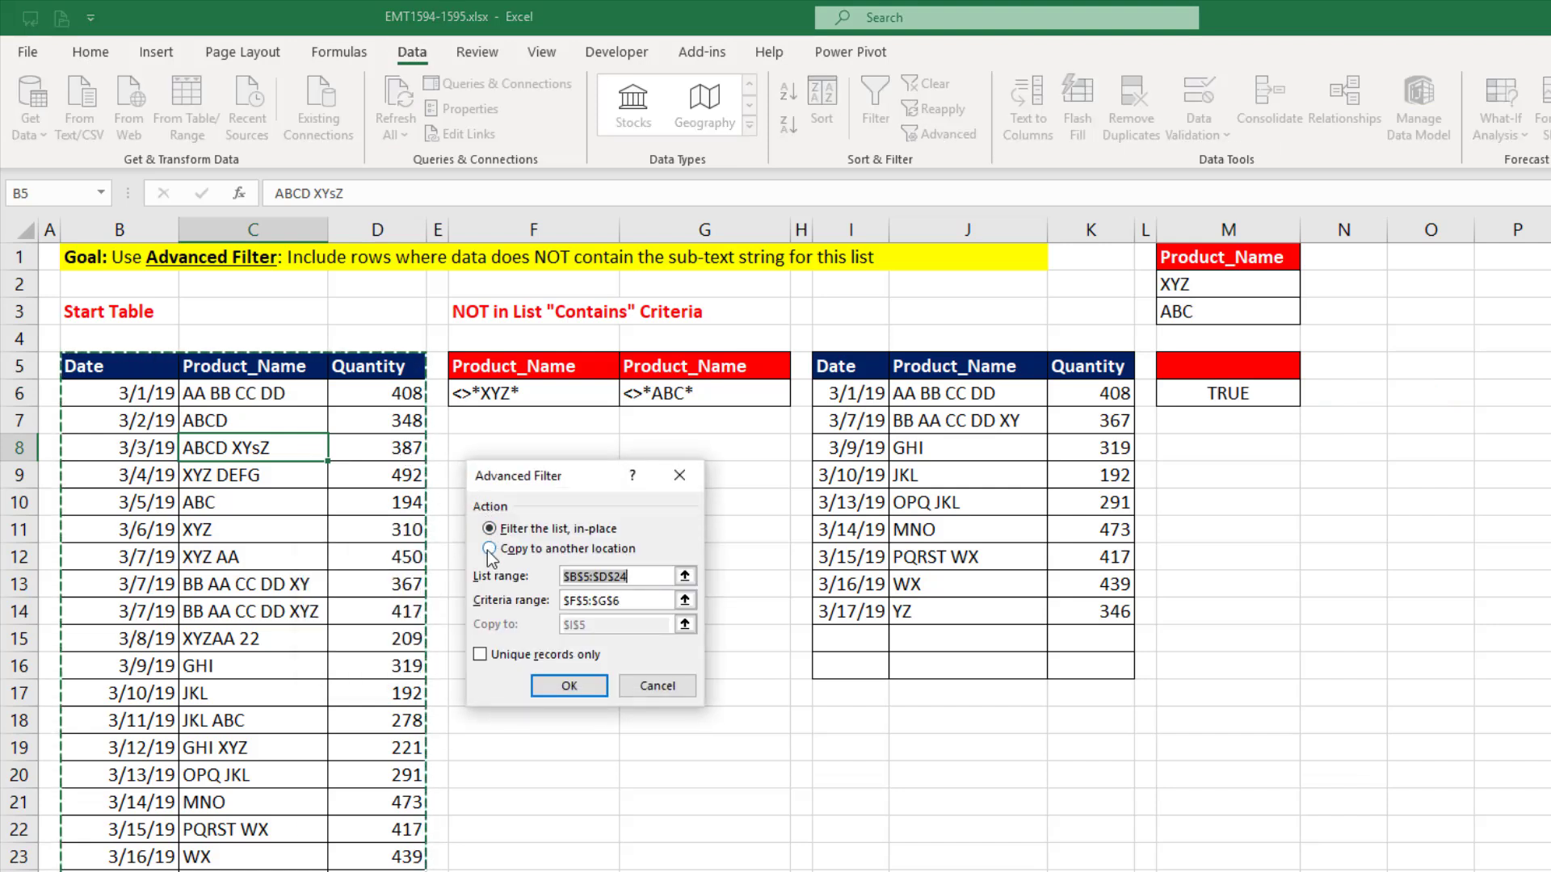
pyautogui.click(634, 602)
pyautogui.click(685, 600)
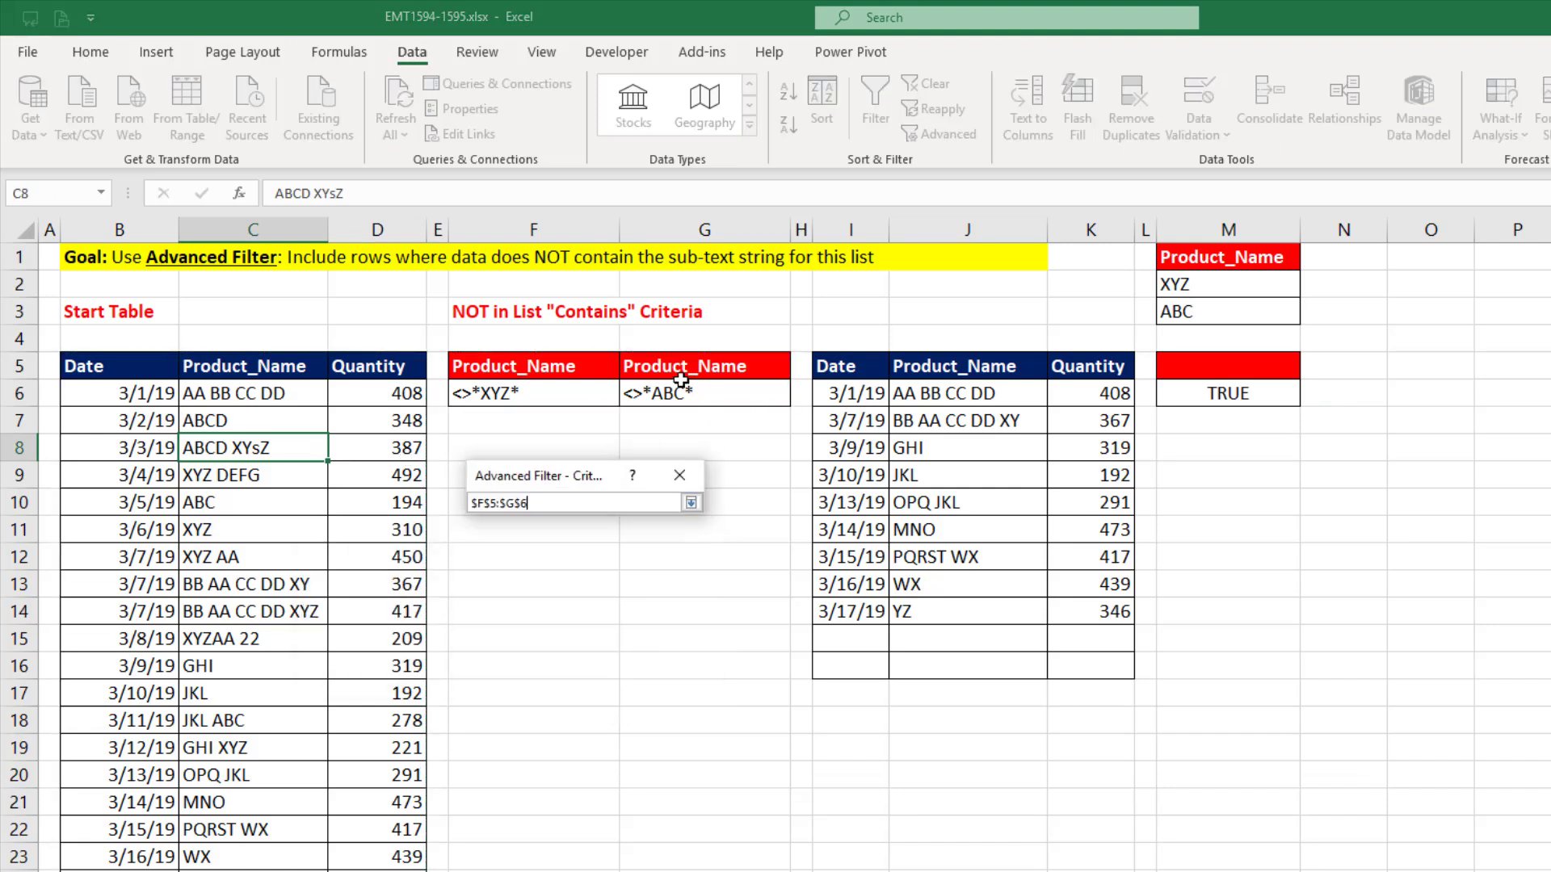
pyautogui.click(1231, 373)
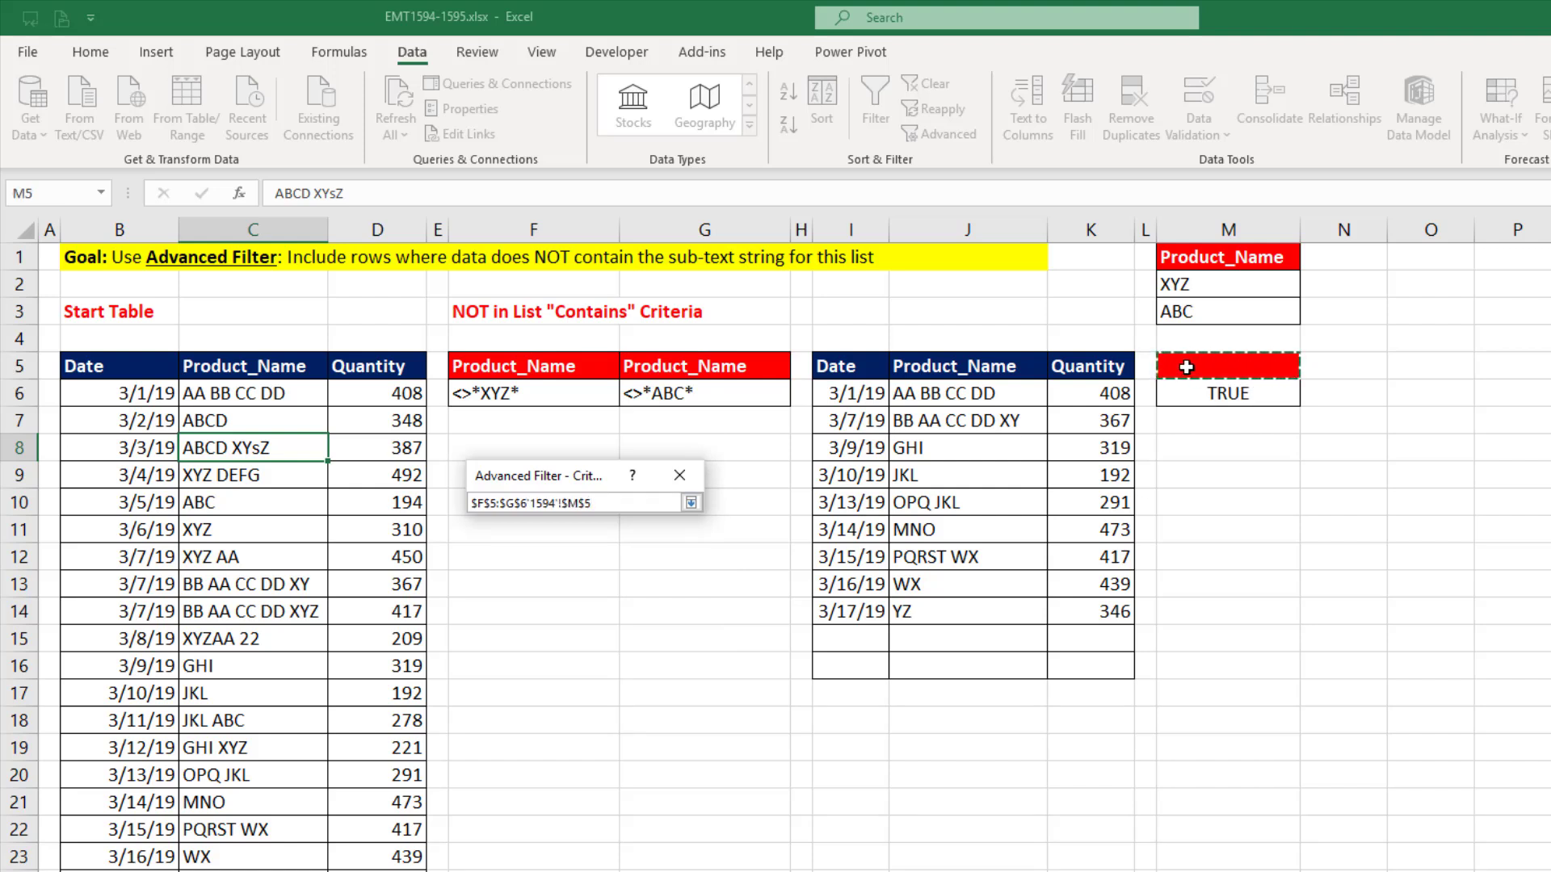
pyautogui.moveTo(1189, 368); pyautogui.dragTo(1185, 391)
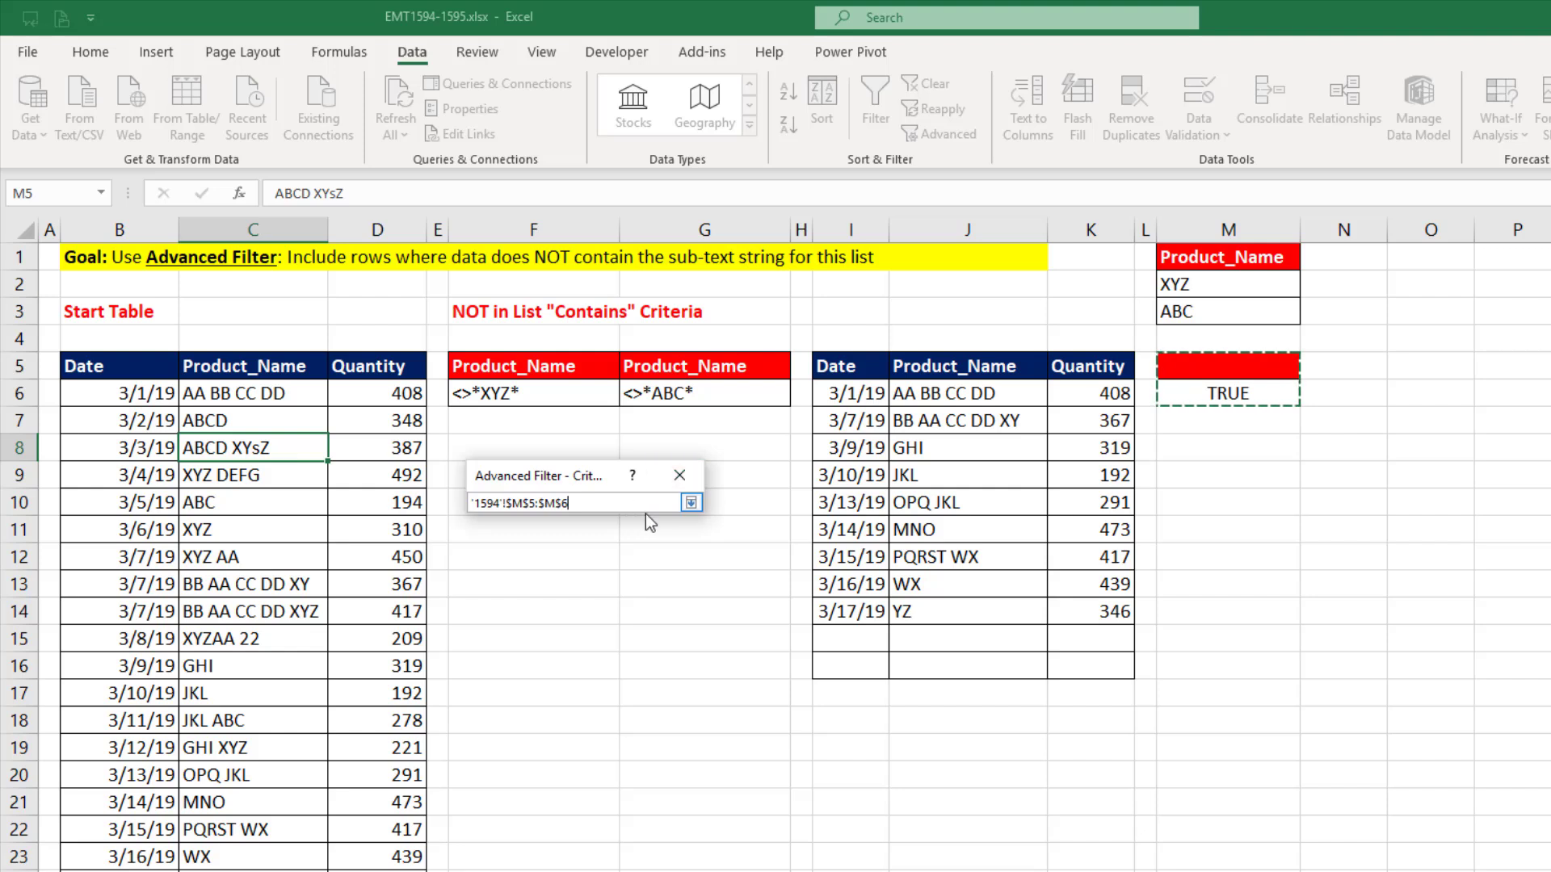
pyautogui.click(691, 502)
# Set the output destination to O5 and run the filter
pyautogui.click(600, 630)
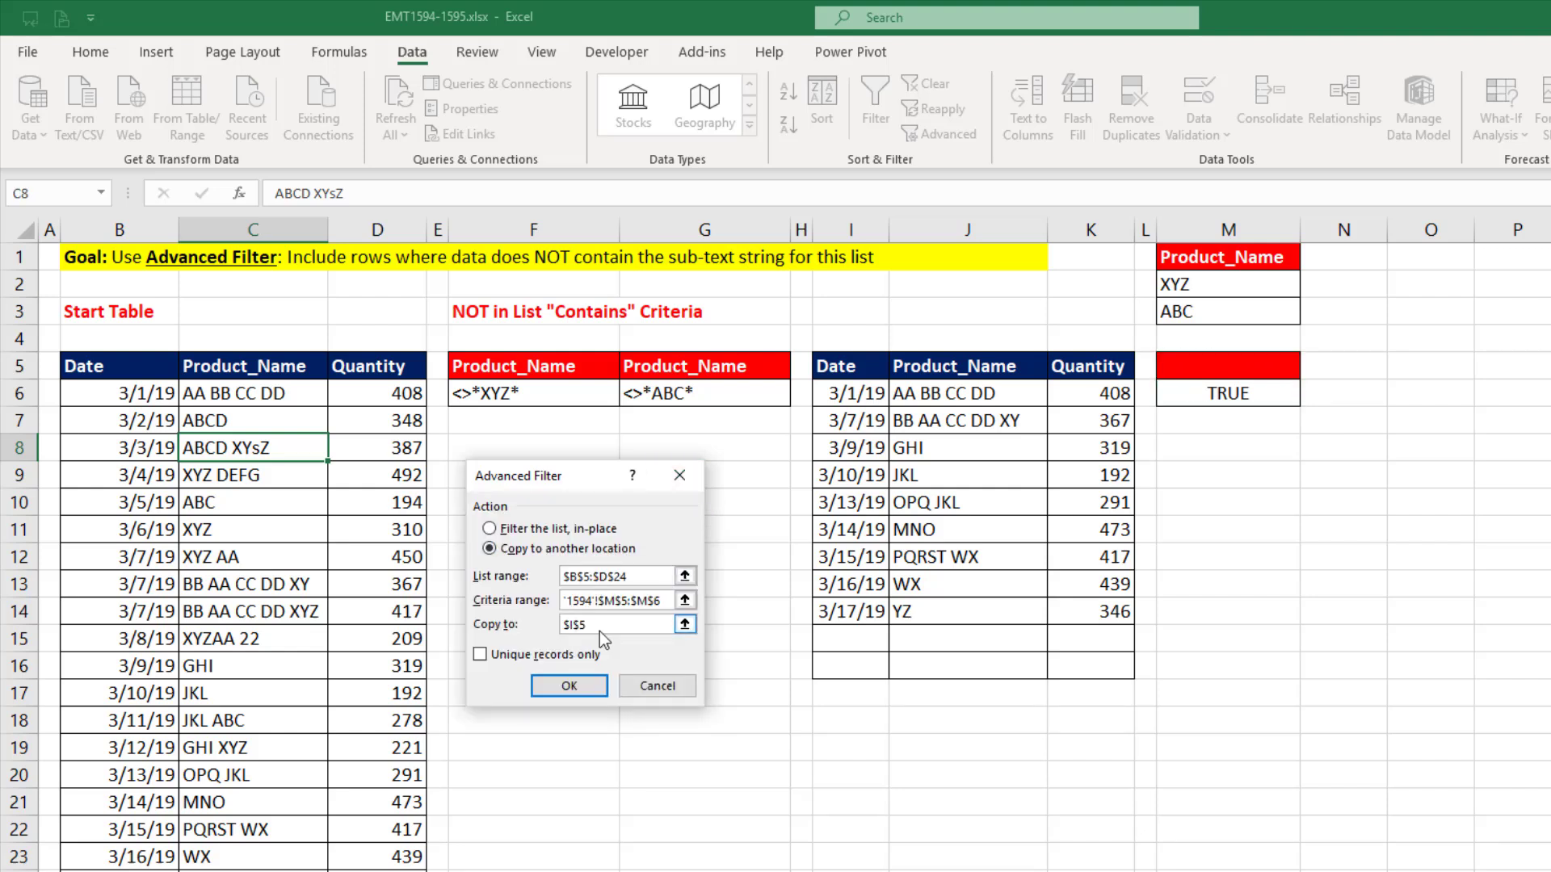
pyautogui.doubleClick(608, 631)
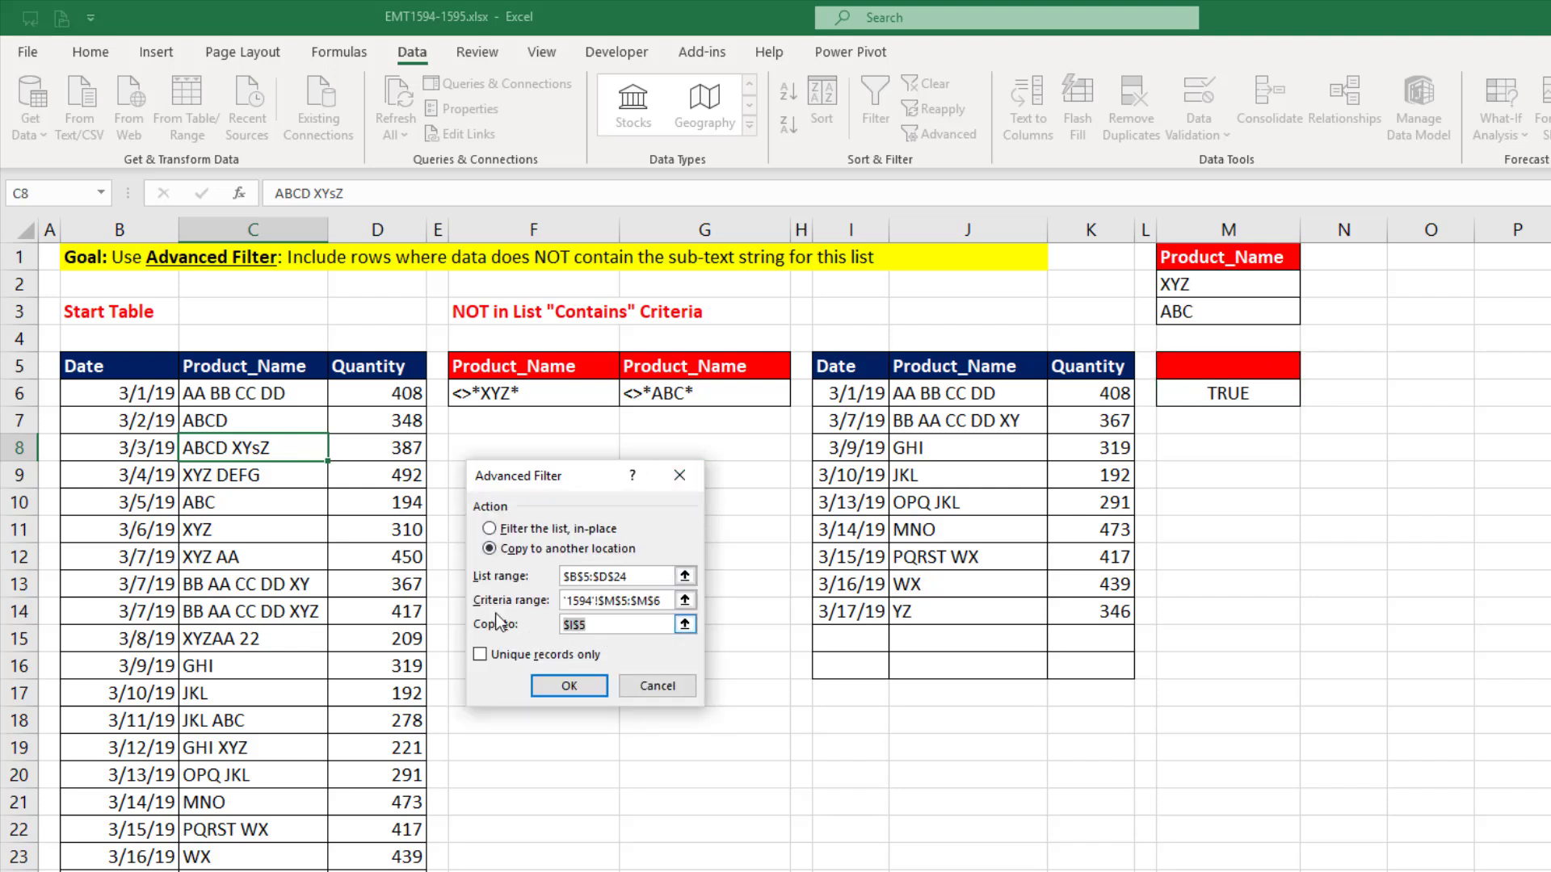
pyautogui.click(1416, 370)
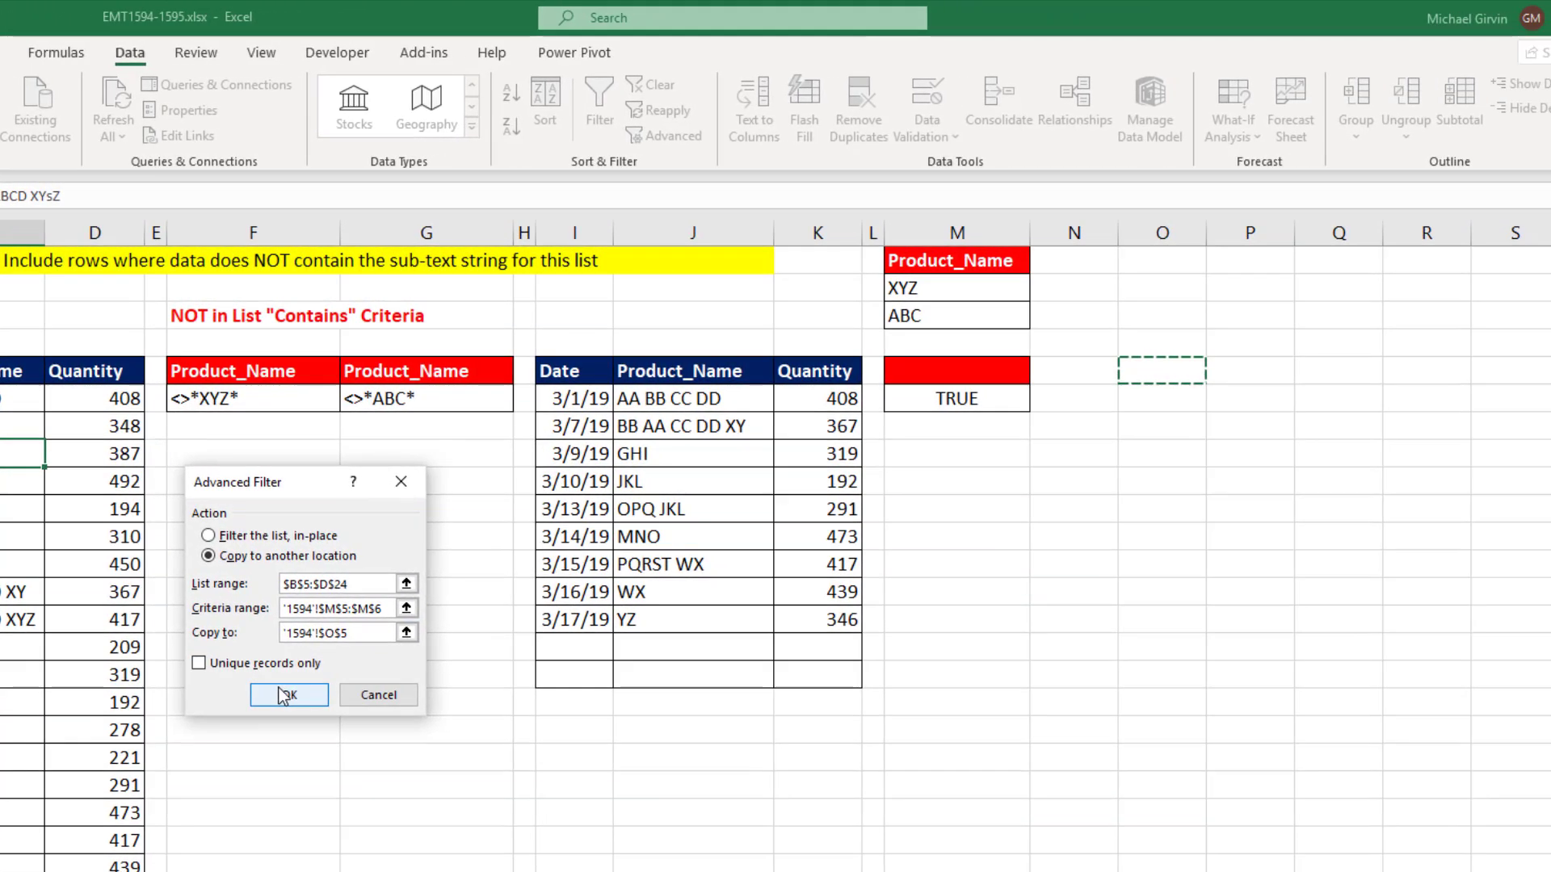
pyautogui.click(569, 685)
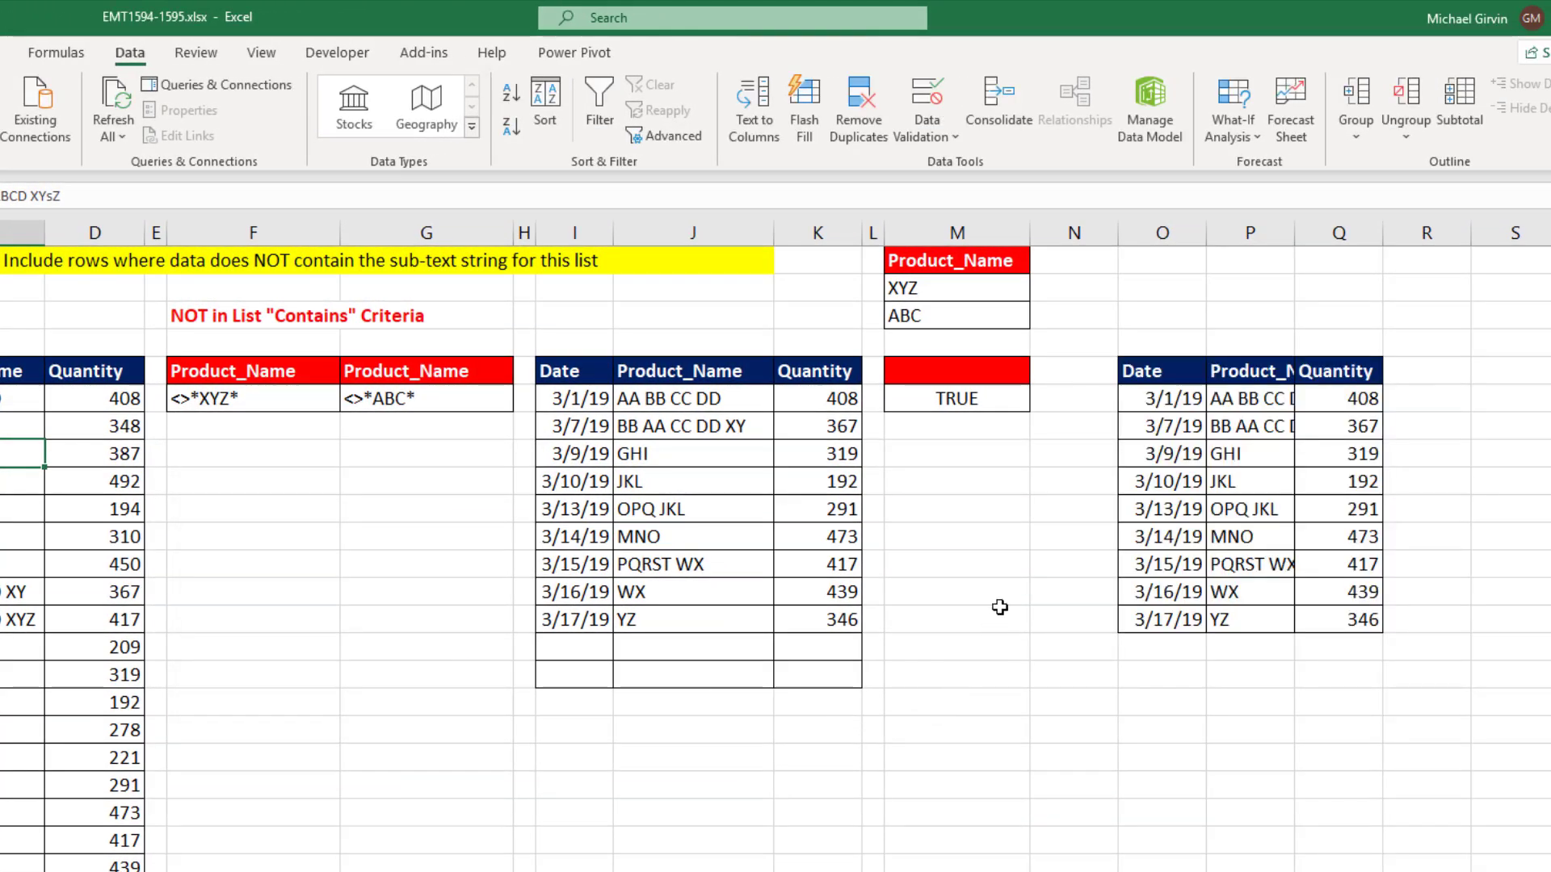
pyautogui.doubleClick(966, 401)
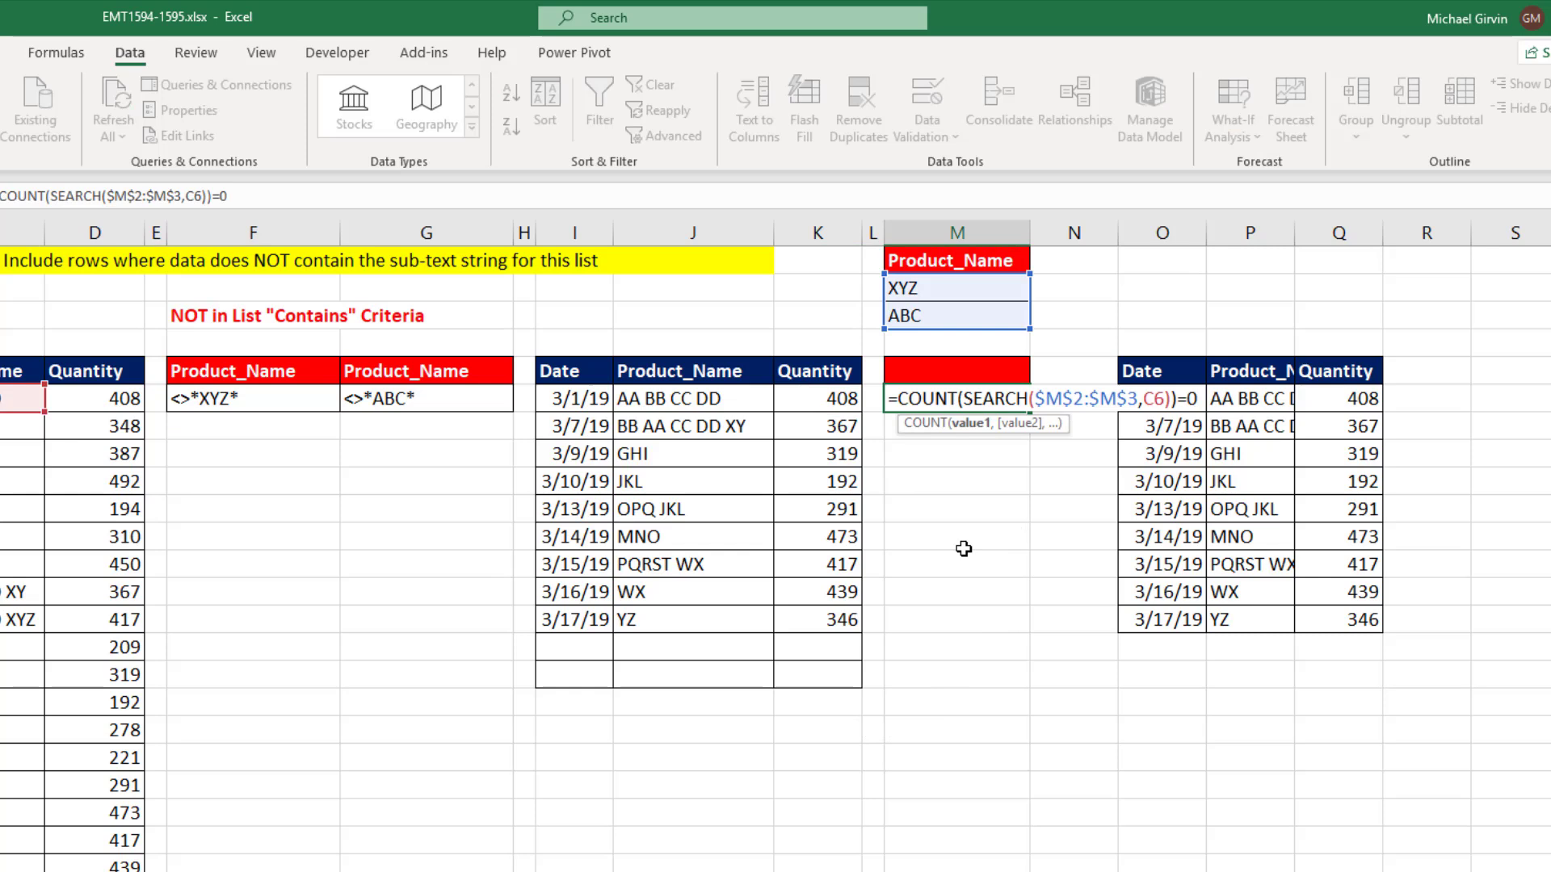